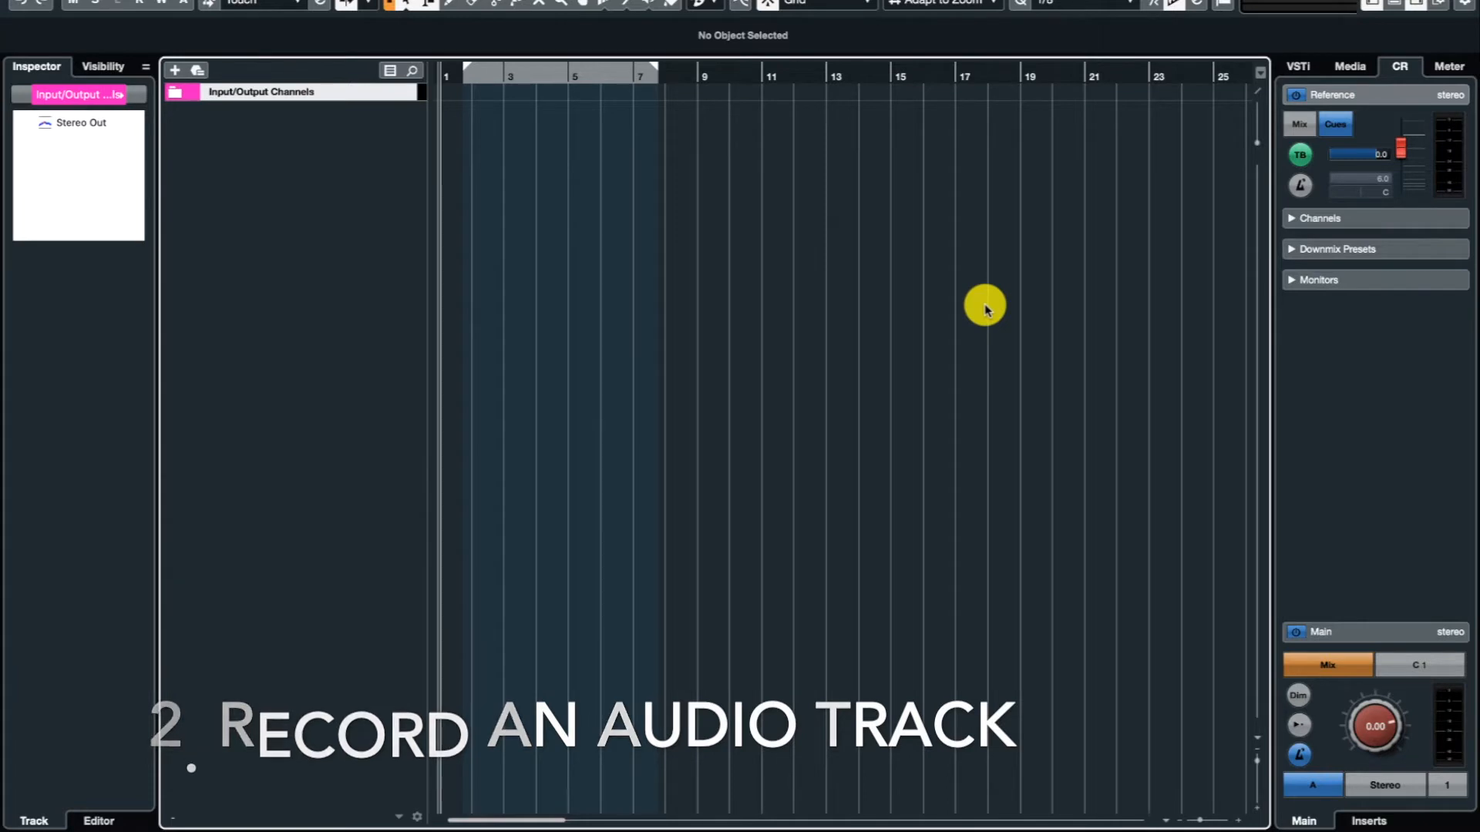
# Check the VST Audio System page in Studio Setup and keep Scarlett 18i8 USB as the ASIO driver.
pyautogui.press('super+2')
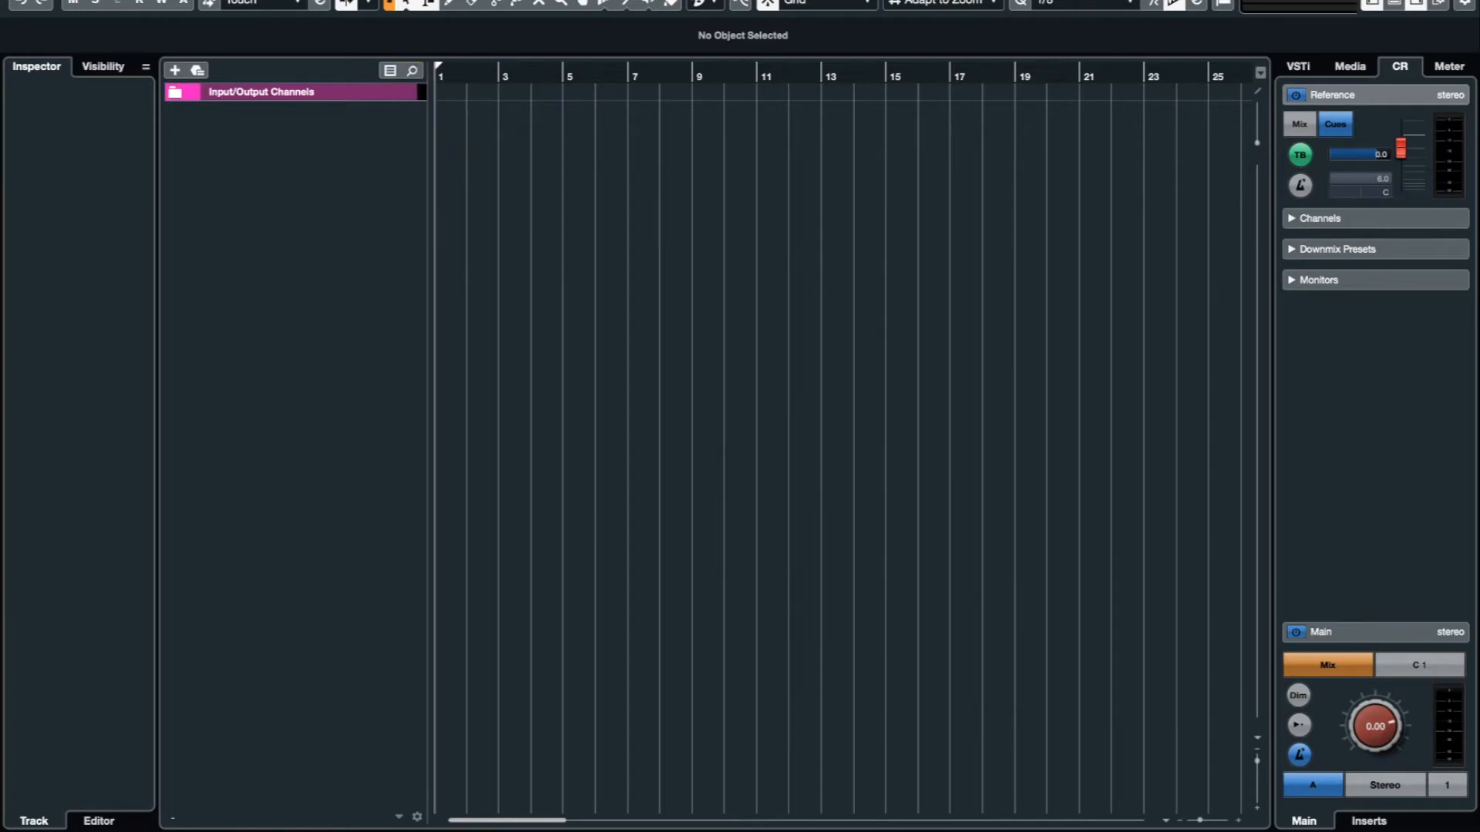
pyautogui.doubleClick(382, 0)
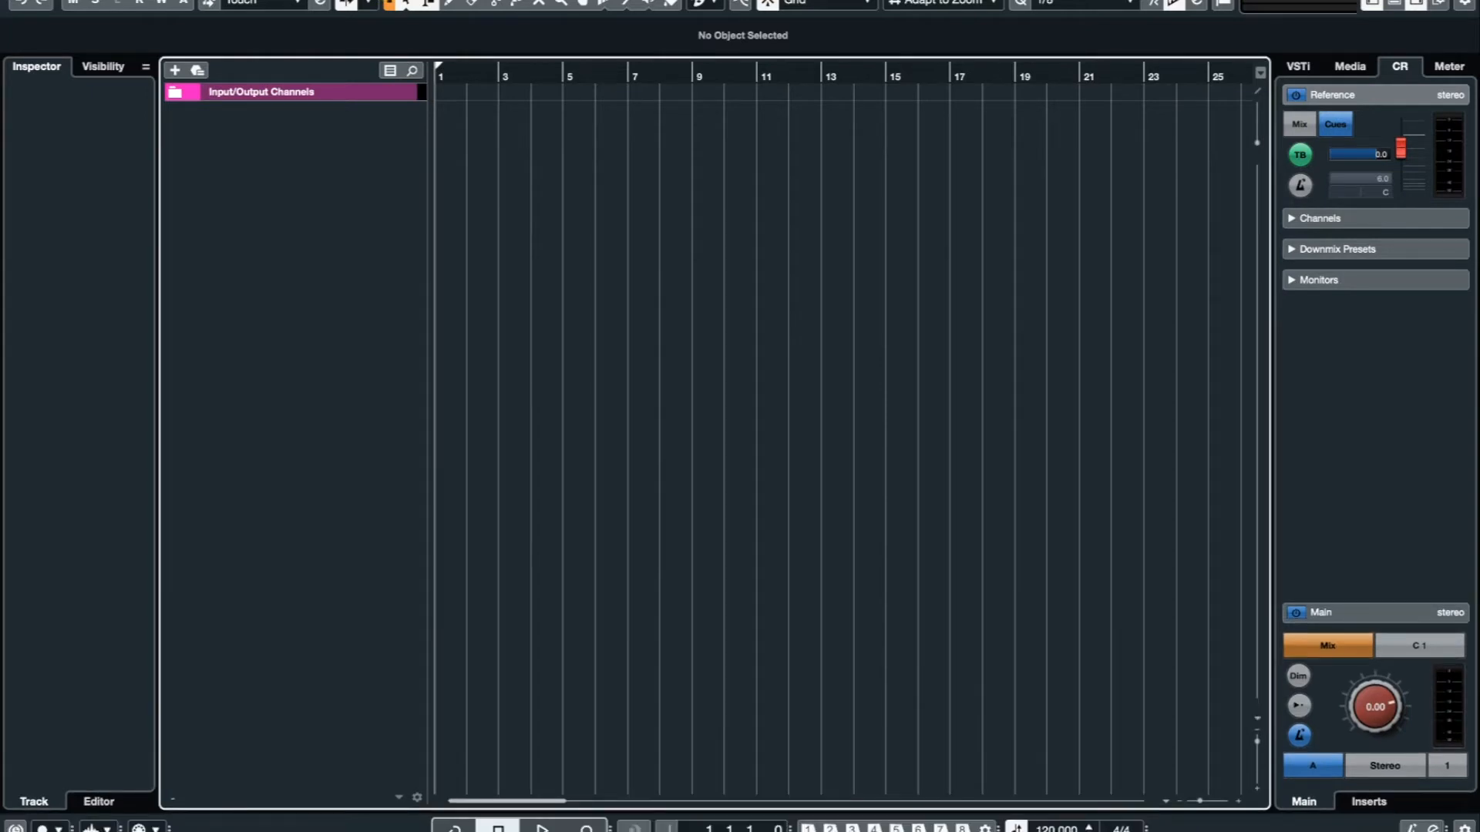
pyautogui.click(527, 0)
pyautogui.click(594, 244)
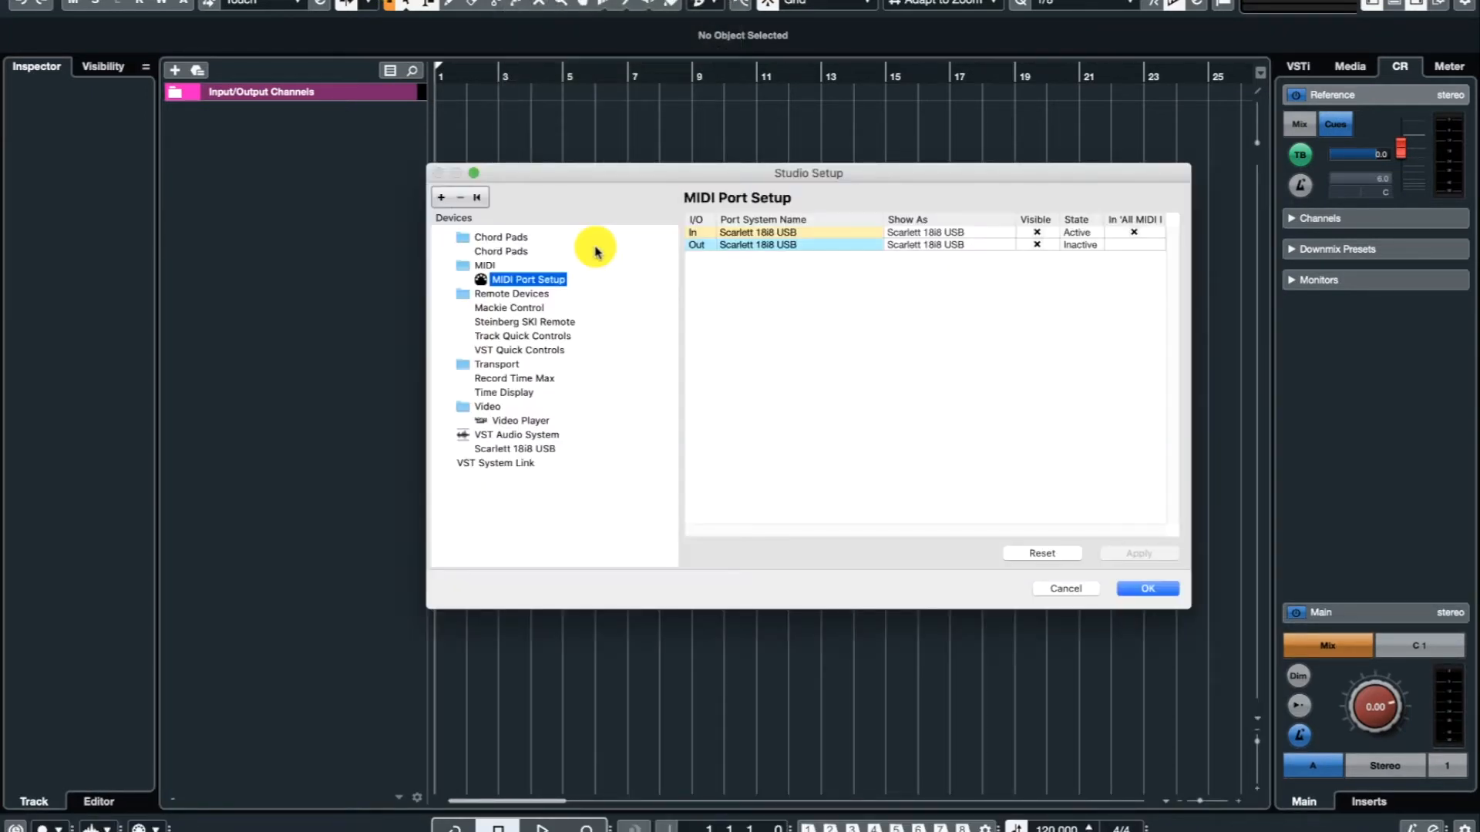
pyautogui.click(527, 435)
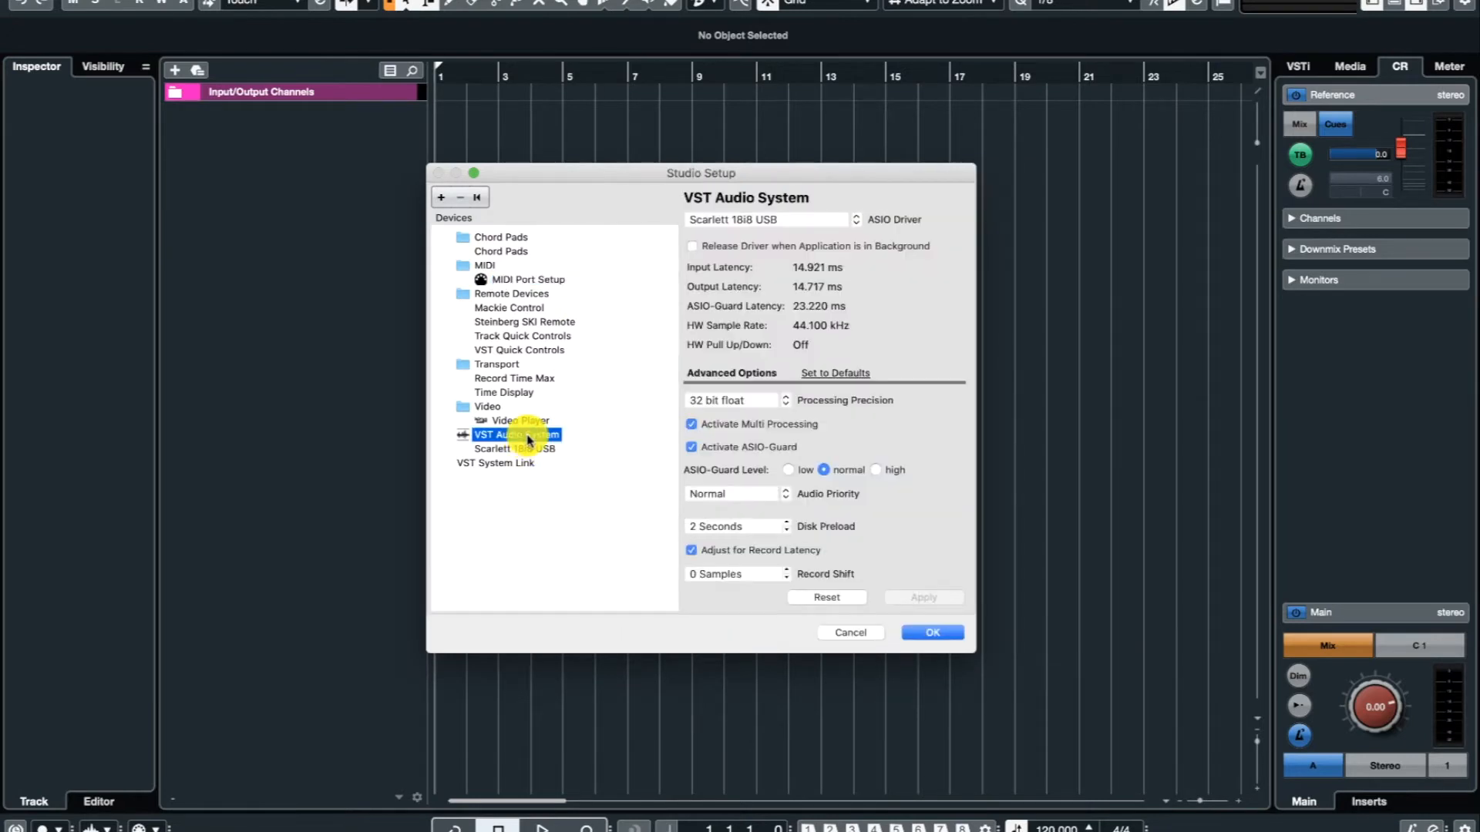
pyautogui.click(789, 219)
pyautogui.click(788, 208)
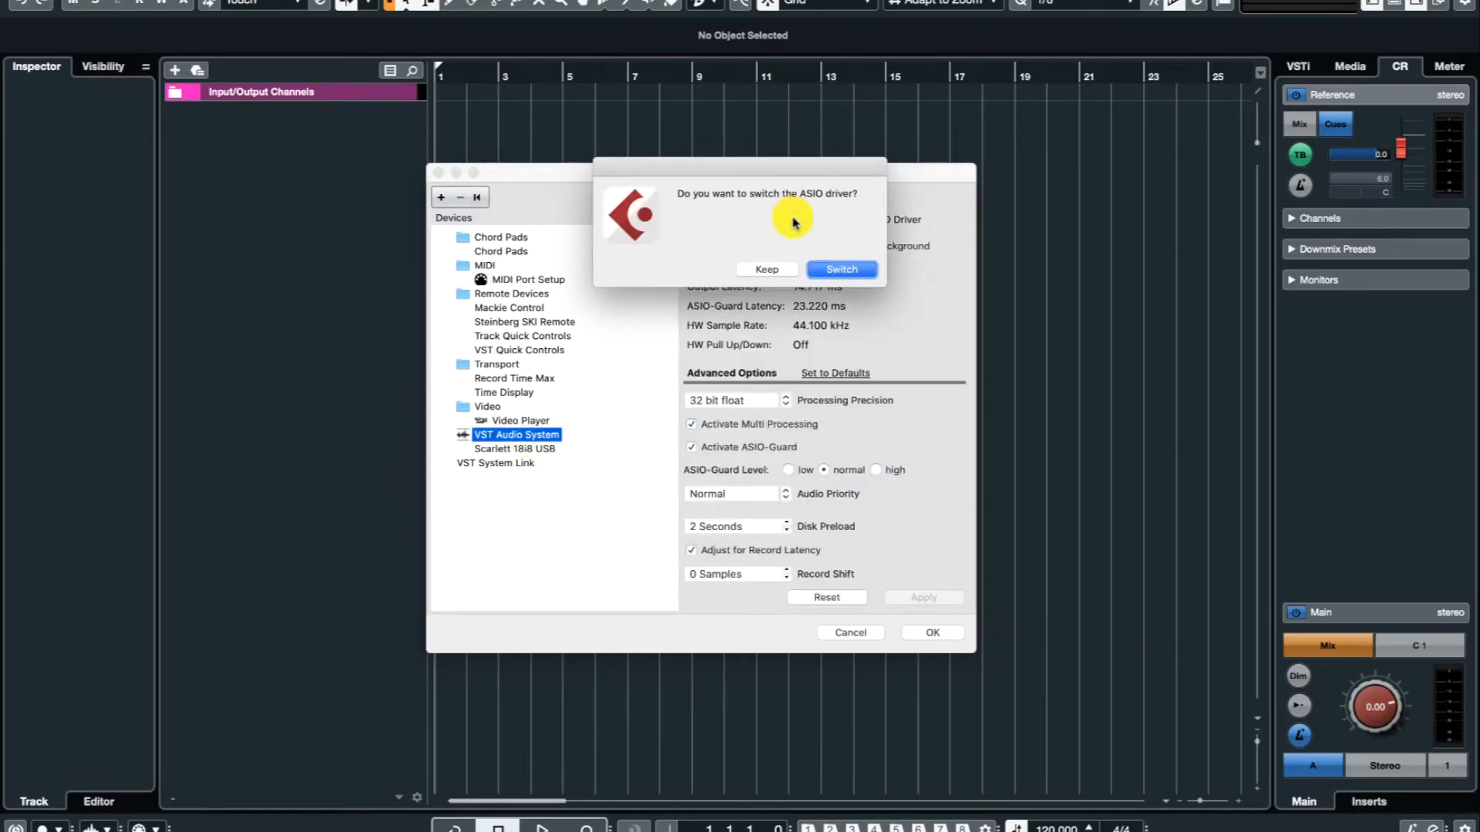
pyautogui.click(768, 269)
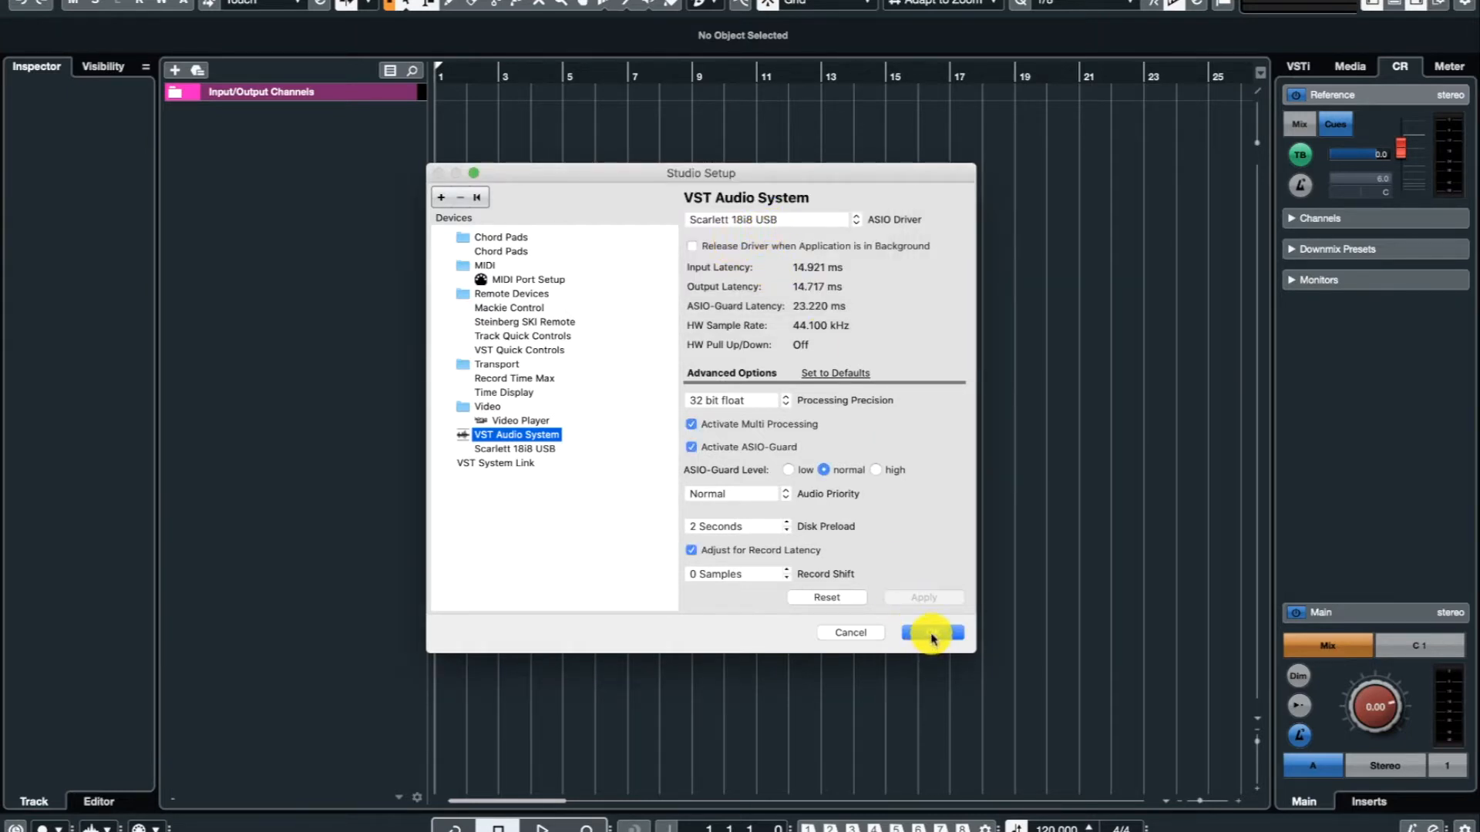
pyautogui.click(931, 635)
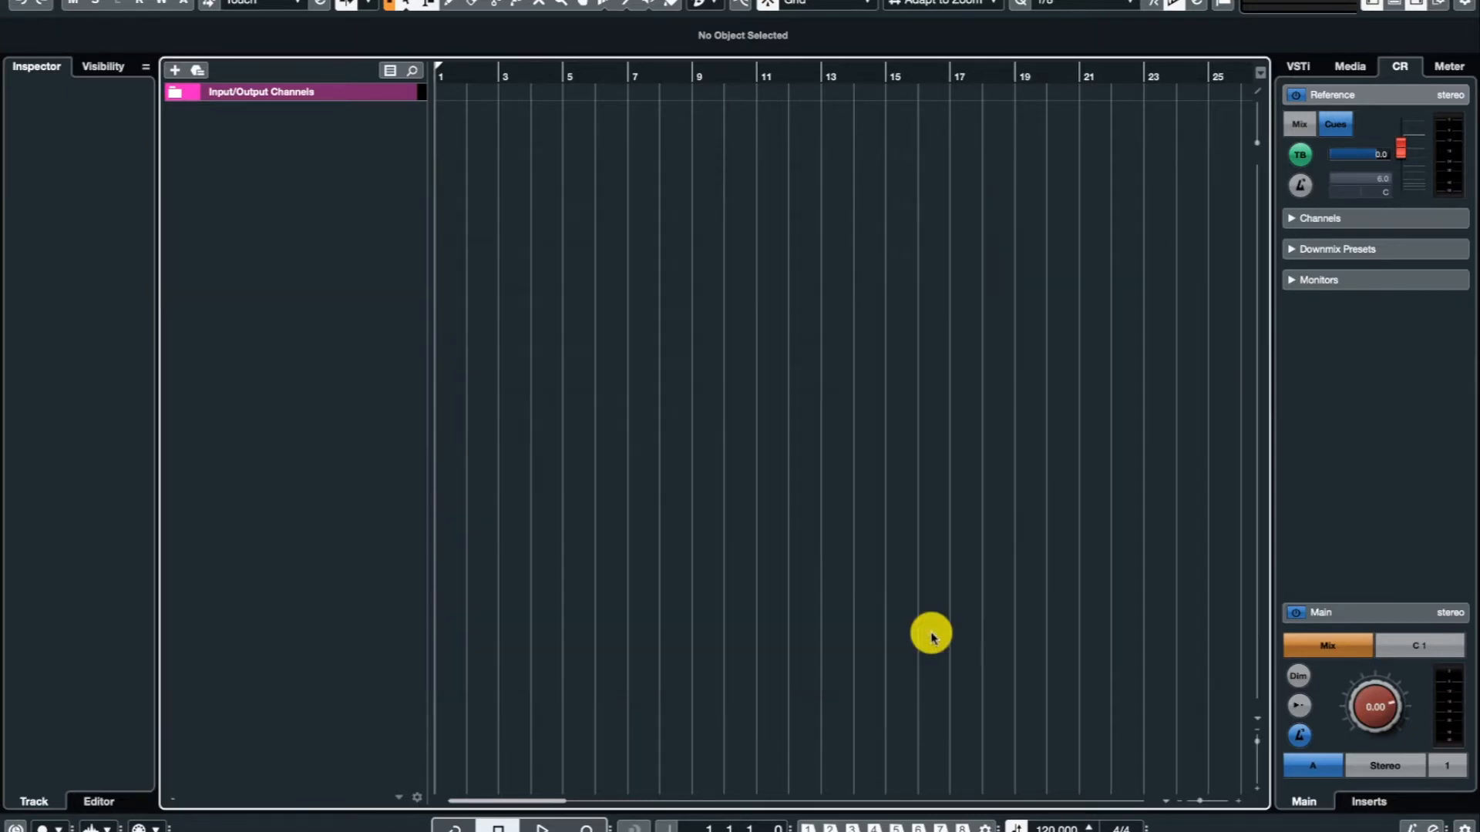
# Review the Outputs, Control Room and Inputs audio connections, checking the Scarlett 18i8 USB device assignment for the Stereo In bus.
pyautogui.click(569, 1)
pyautogui.click(562, 0)
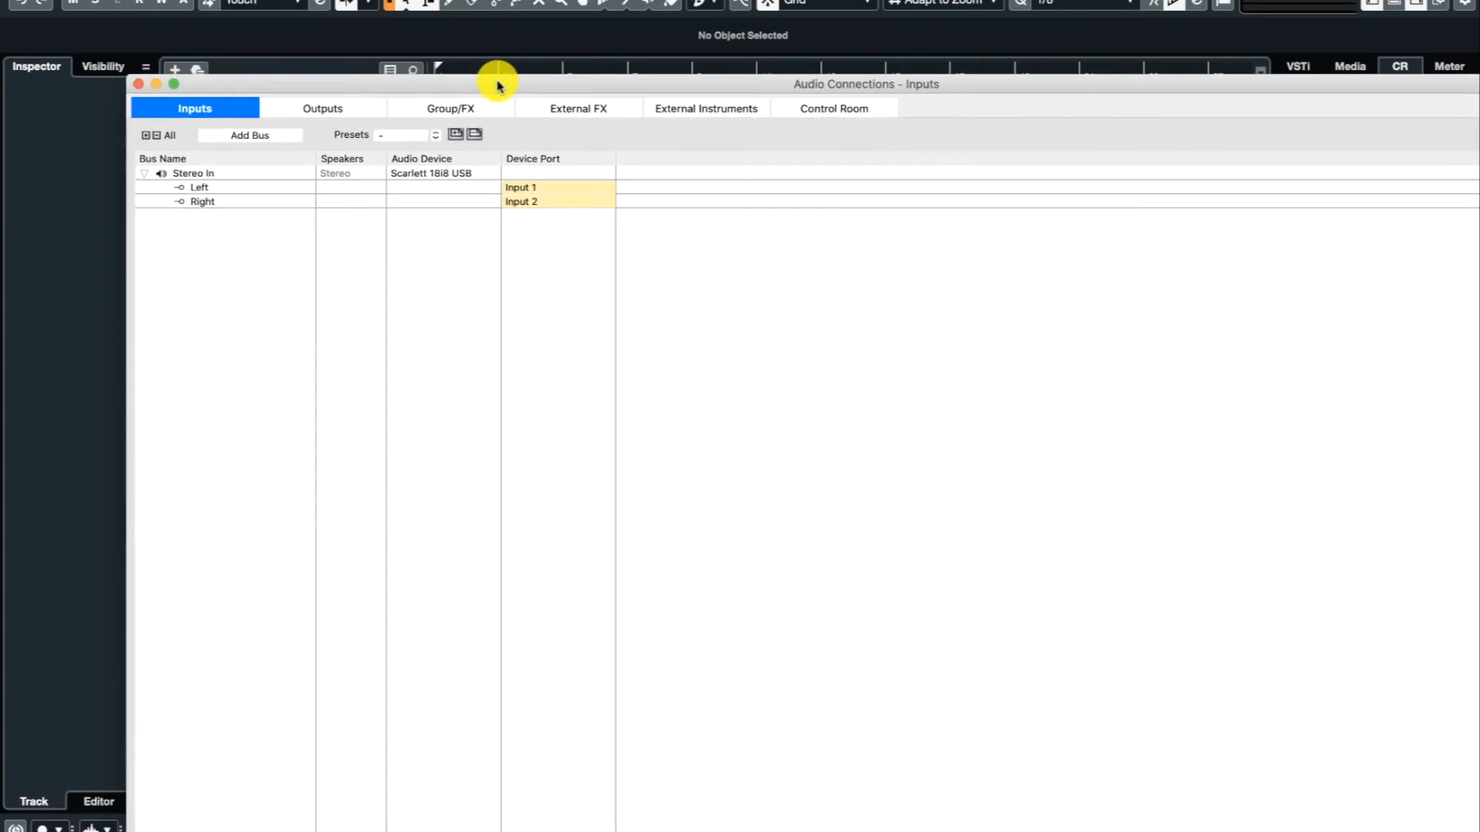
pyautogui.click(357, 108)
pyautogui.click(832, 108)
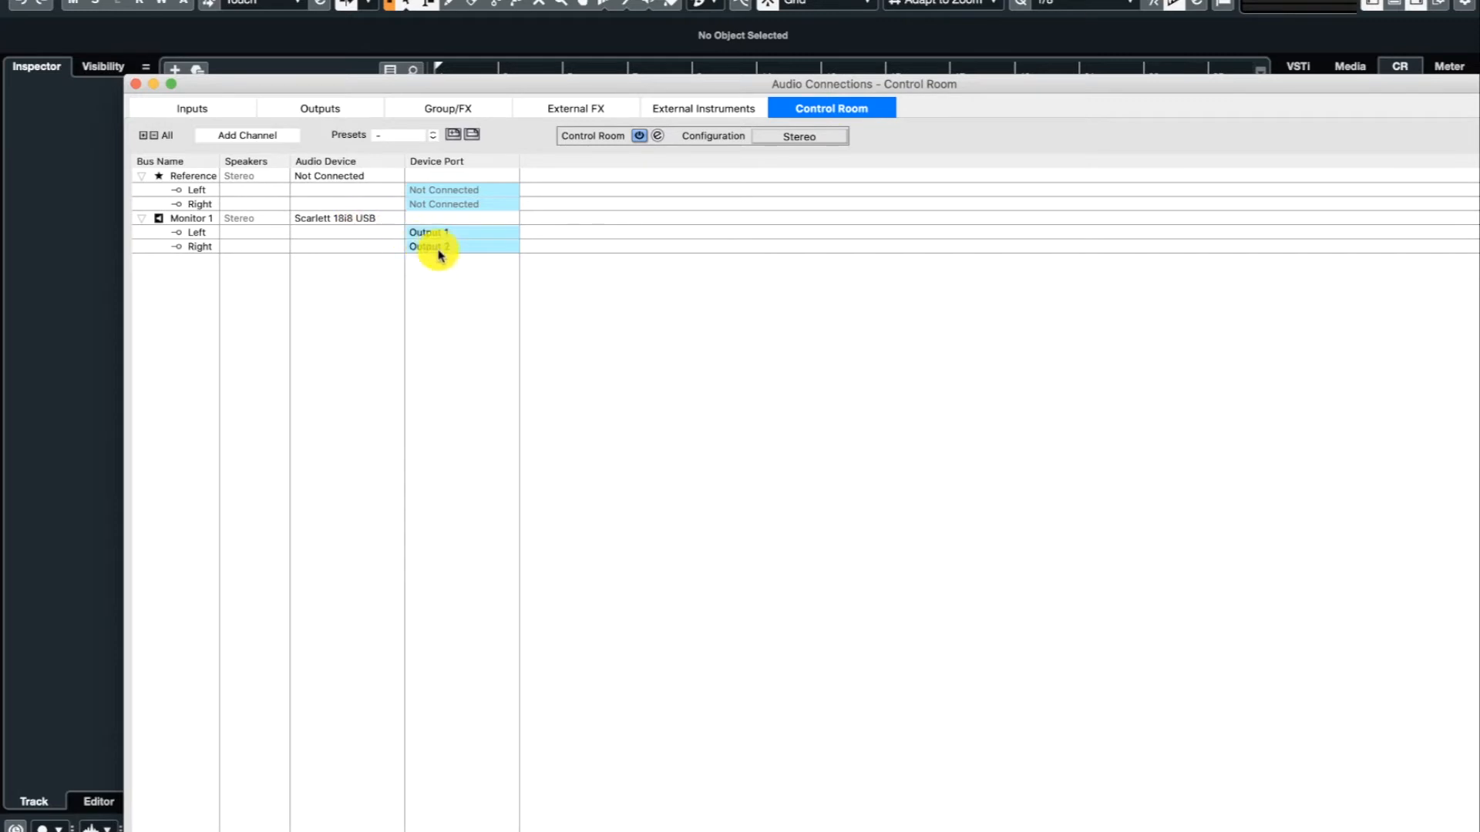
pyautogui.click(206, 109)
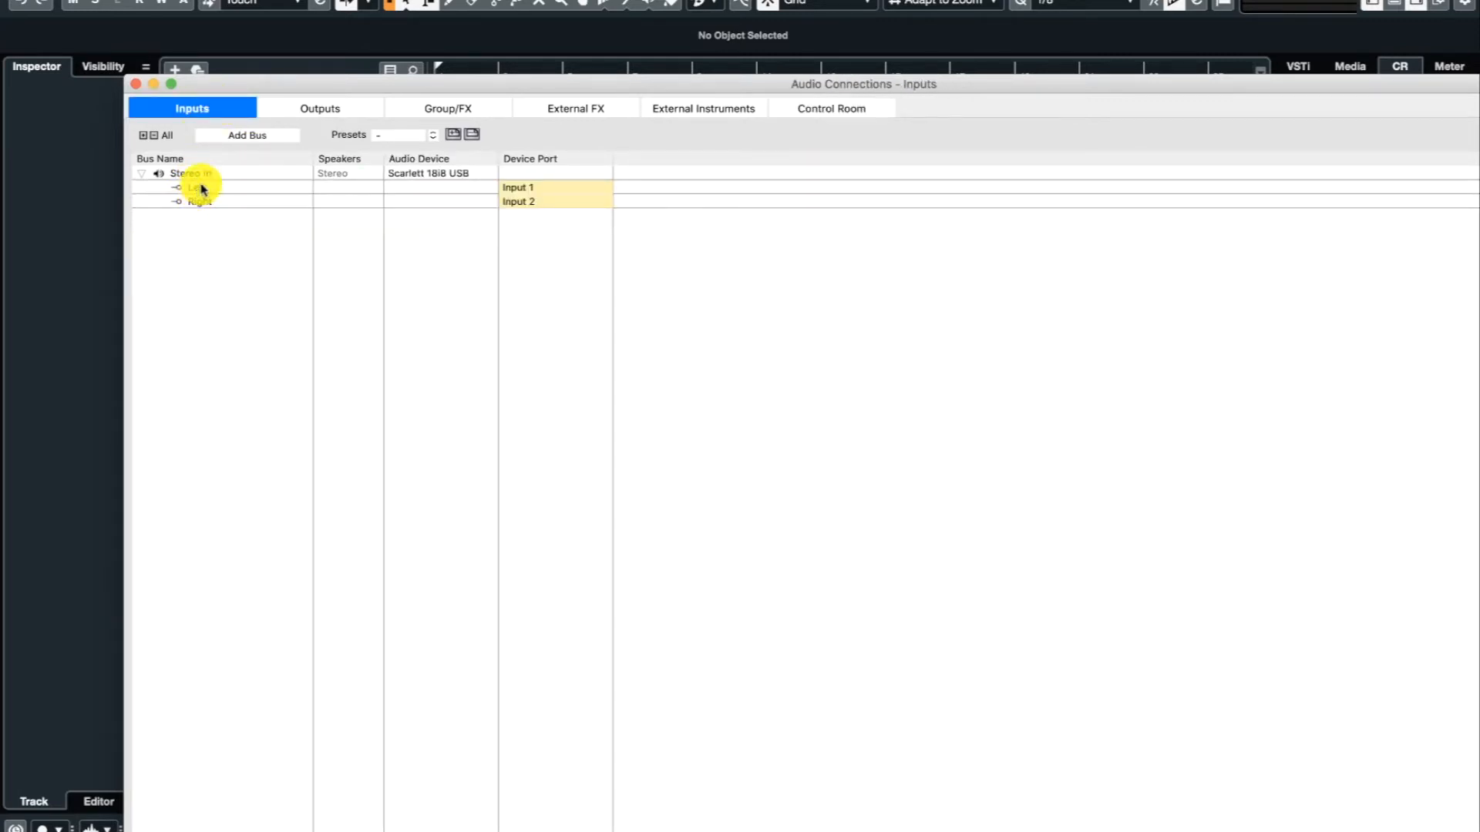
pyautogui.click(455, 175)
pyautogui.click(456, 175)
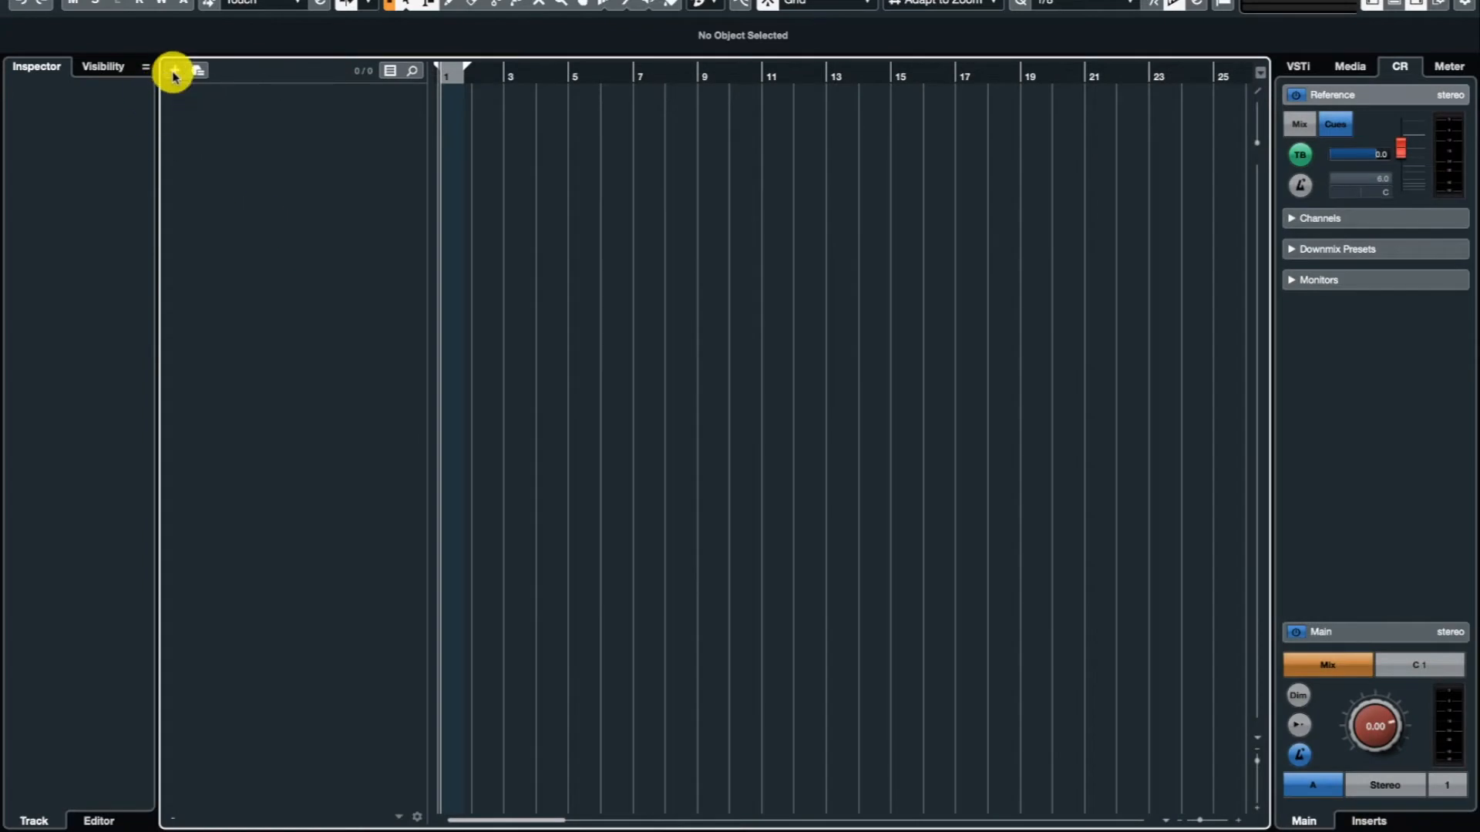
# Set up a new audio track that takes the stereo hardware pair Input 1 / 2 as its audio input.
pyautogui.click(174, 72)
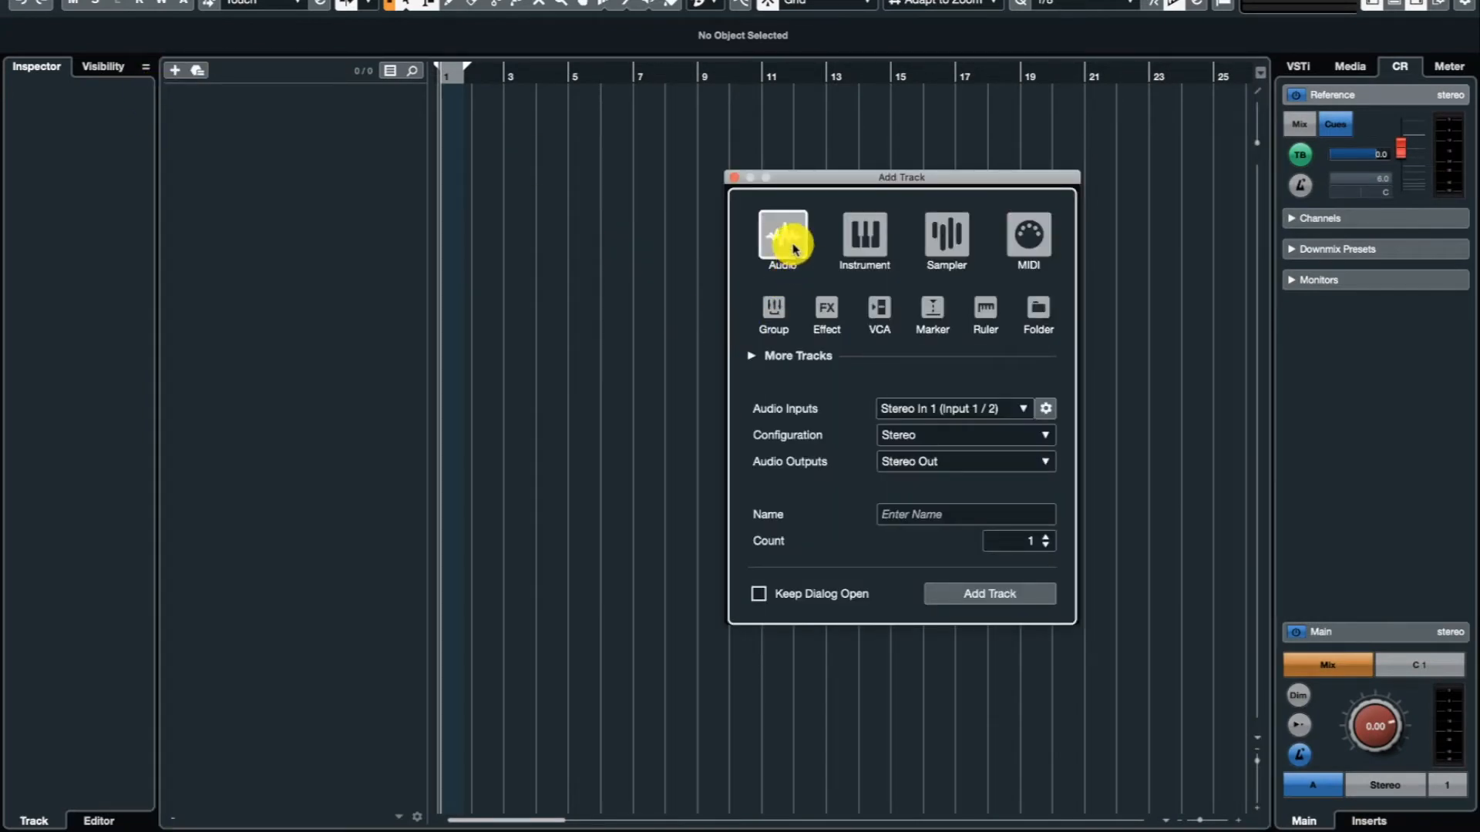
pyautogui.click(983, 410)
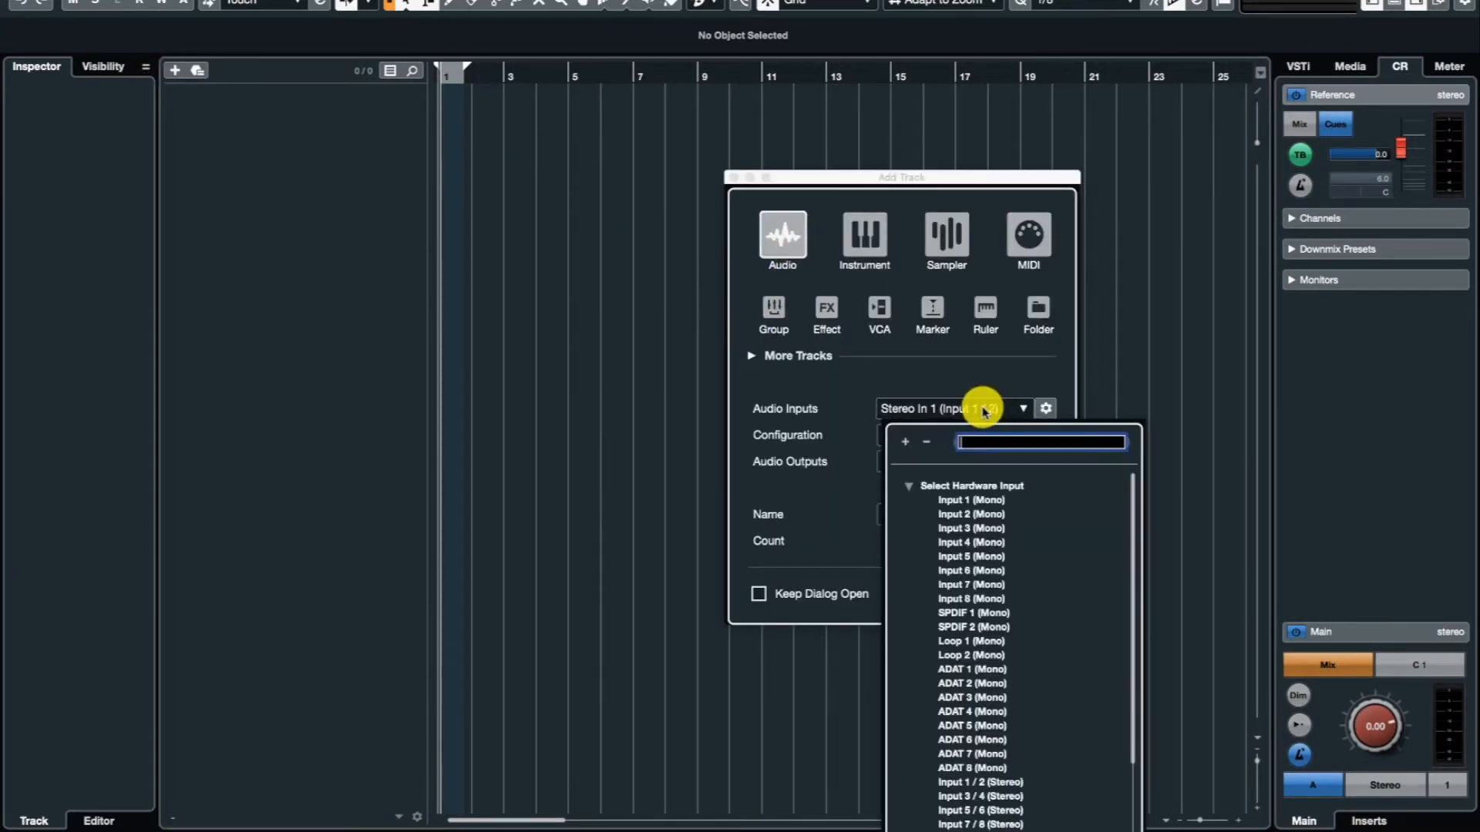
pyautogui.scroll(-4, 993, 772)
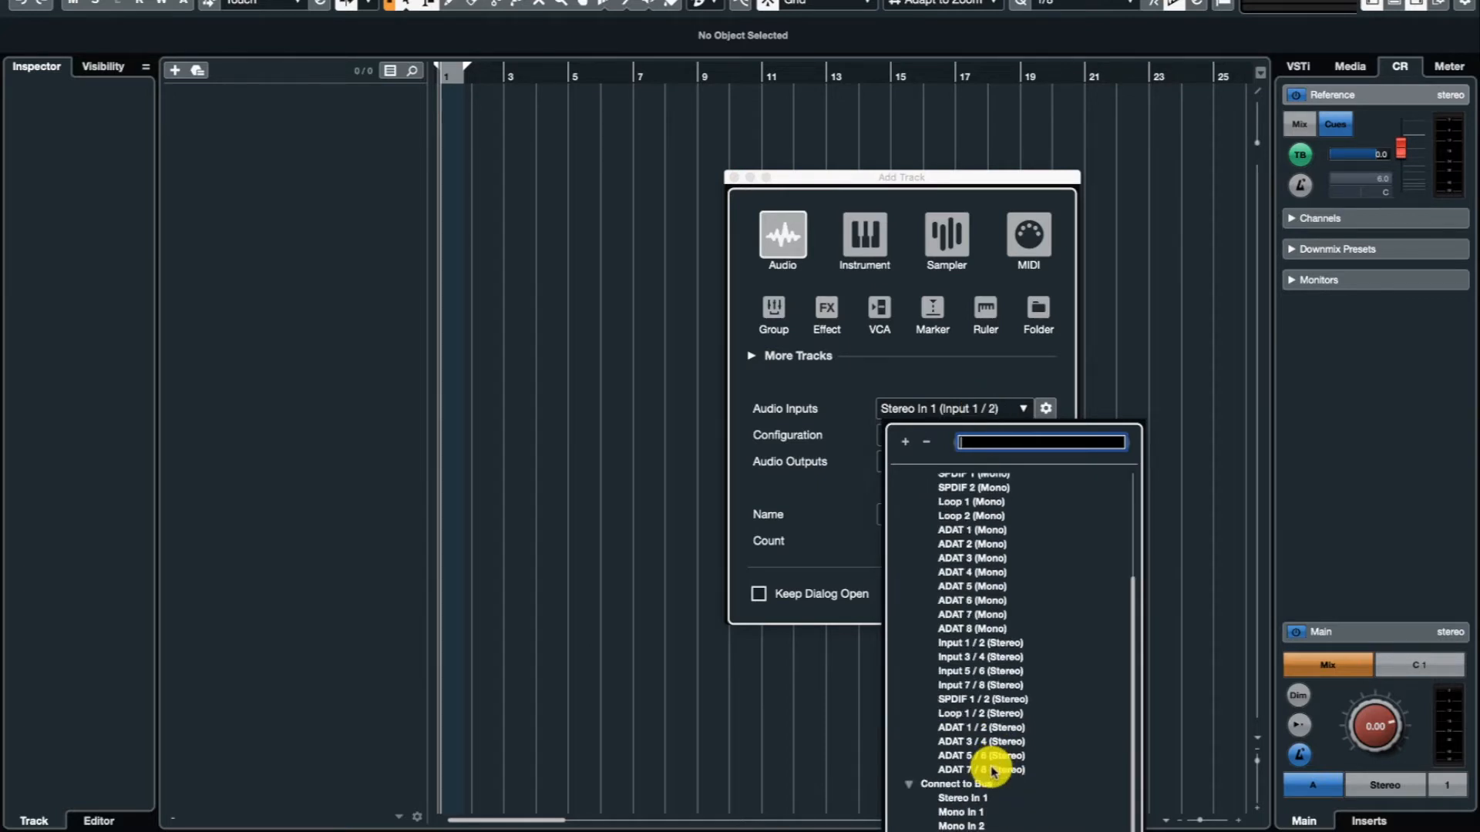
pyautogui.click(985, 646)
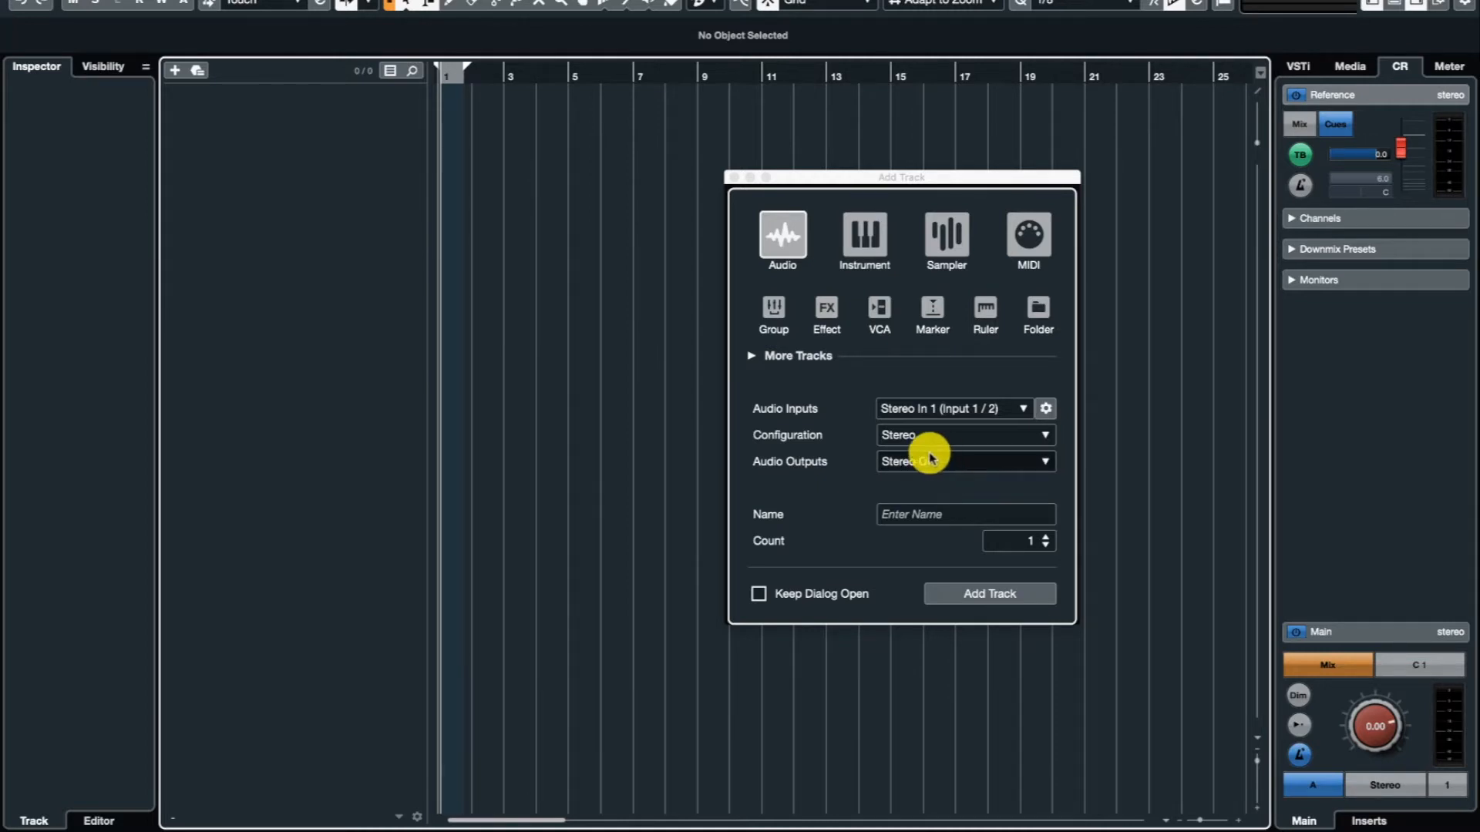
# Name the new audio track HPD20_audio and add it to the project.
pyautogui.click(899, 516)
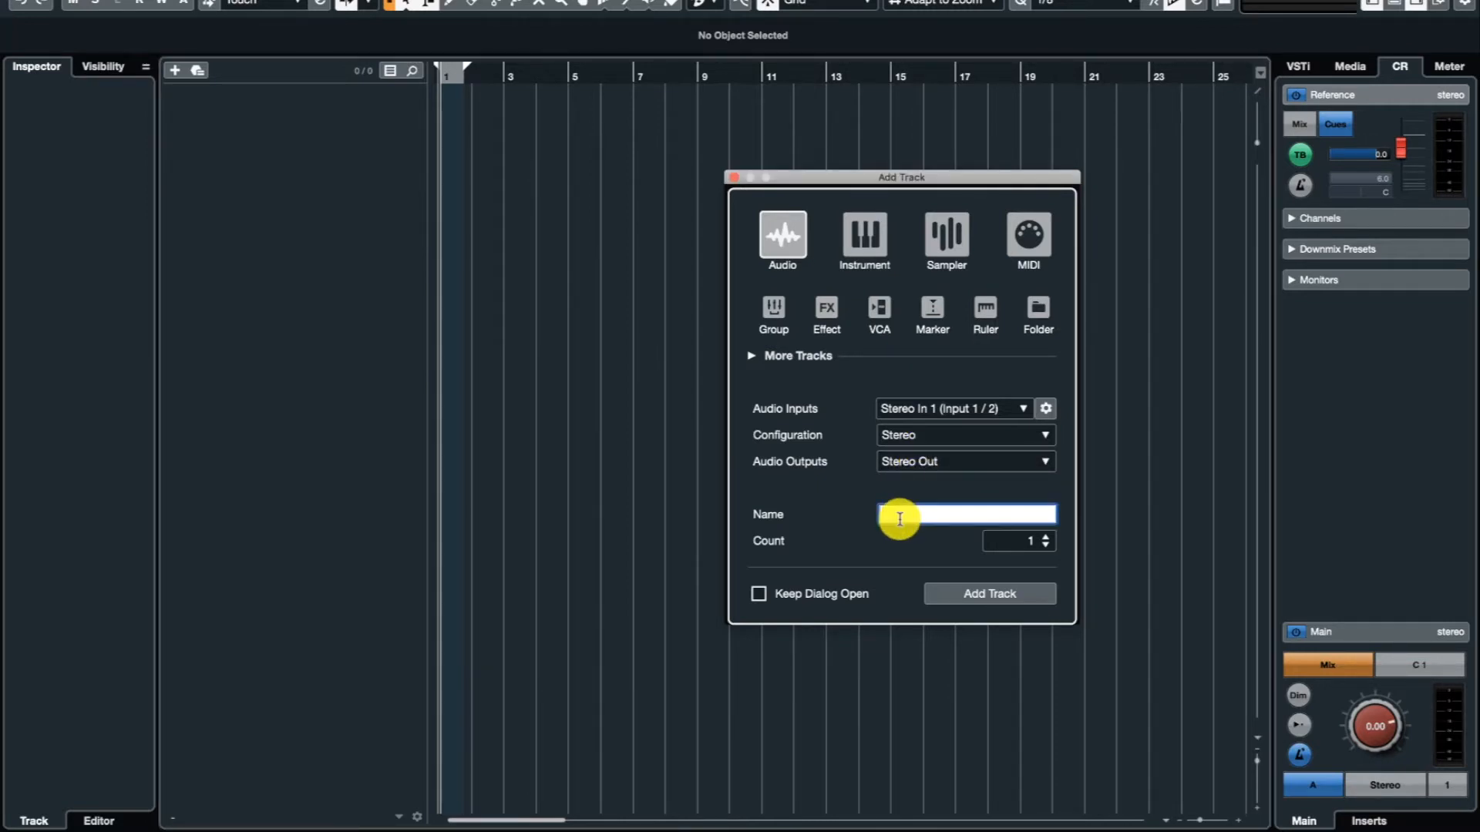
pyautogui.write('HD')
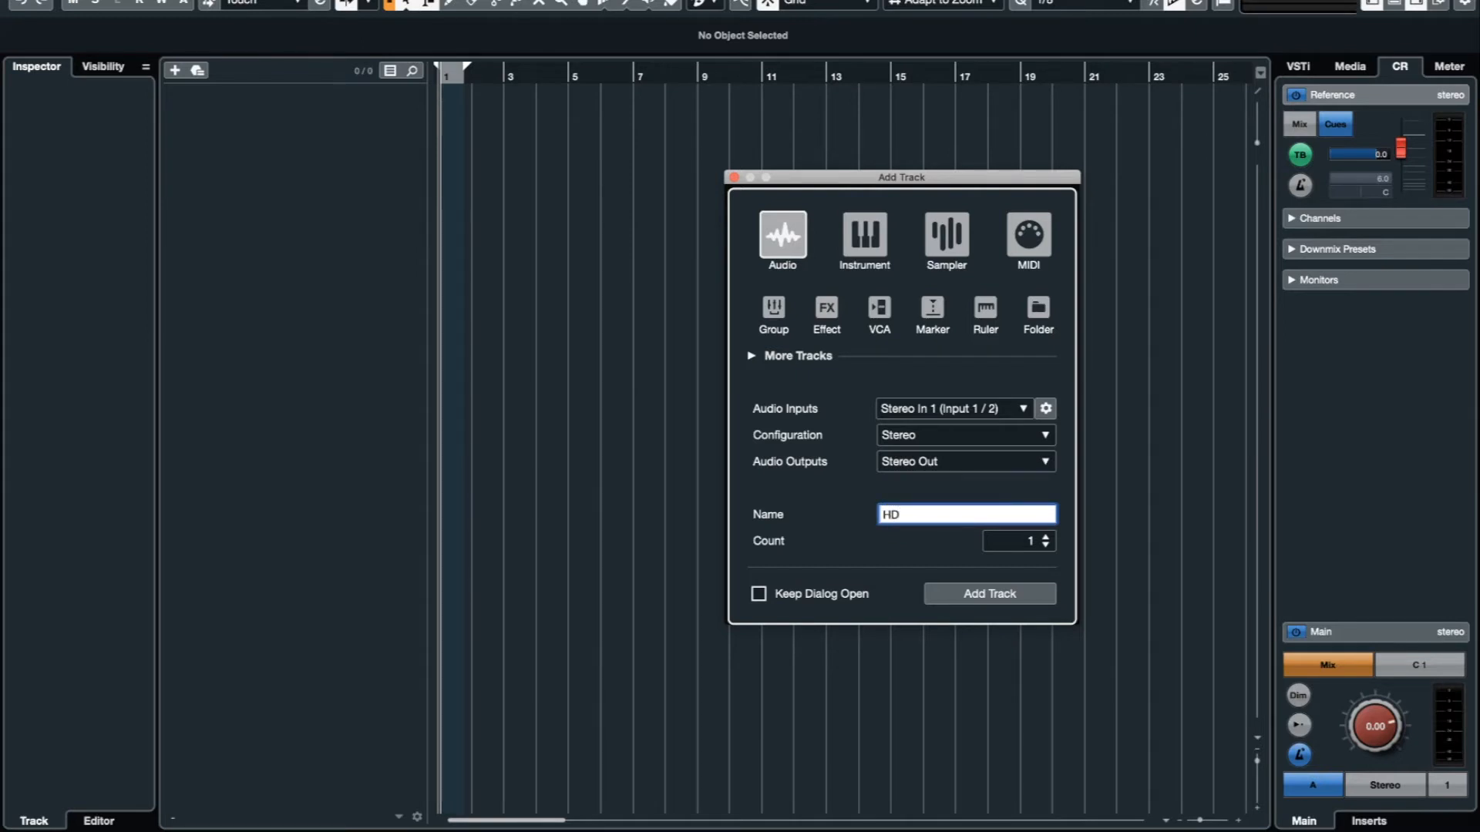
pyautogui.press('BackSpace')
pyautogui.press('BackSpace')
pyautogui.write('HPD20_audio')
pyautogui.press('Return')
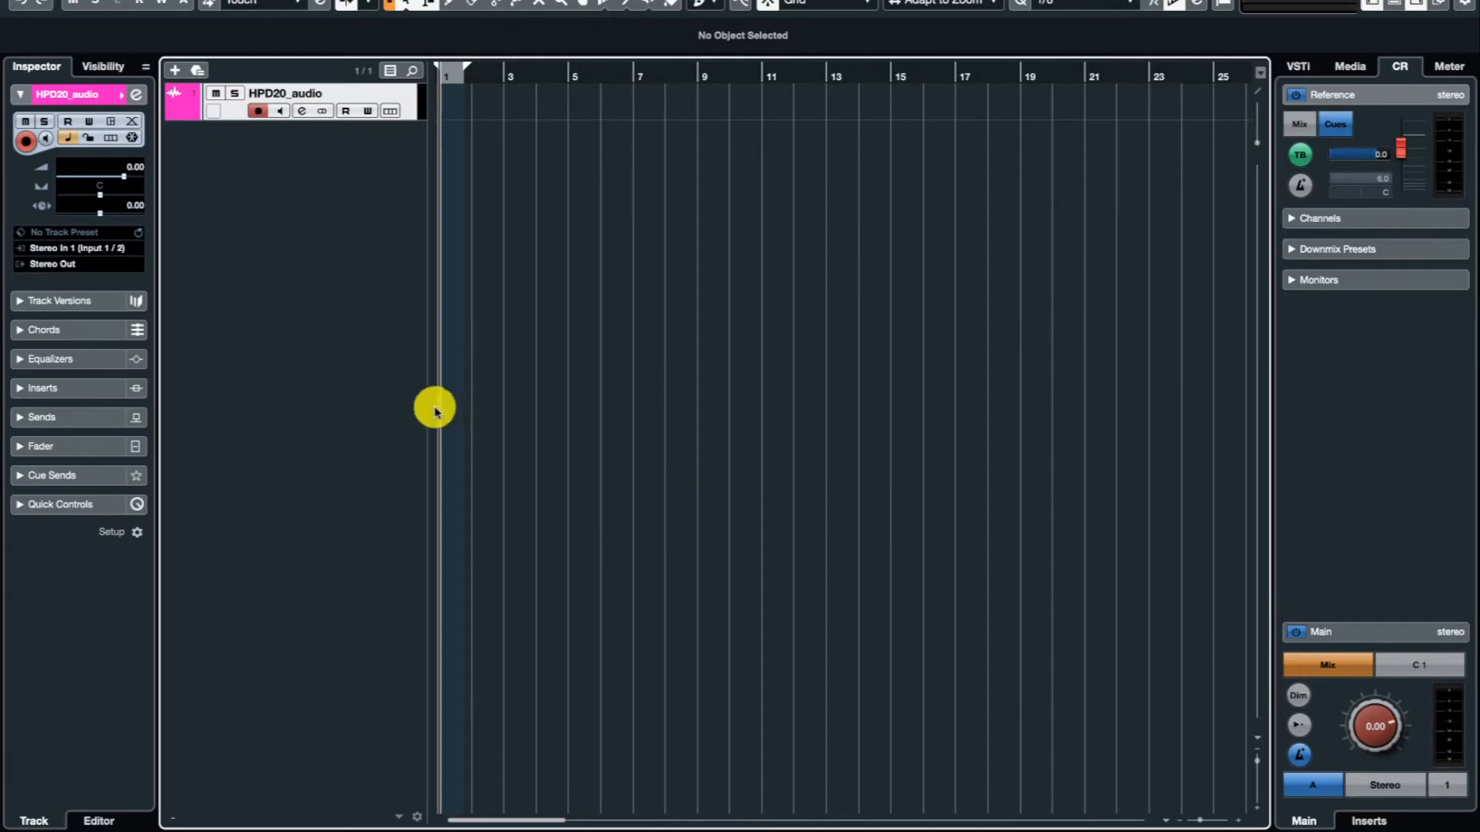
# Record about three and a half bars on the HPD20_audio track with input monitoring on, and turn monitoring off.
pyautogui.click(280, 112)
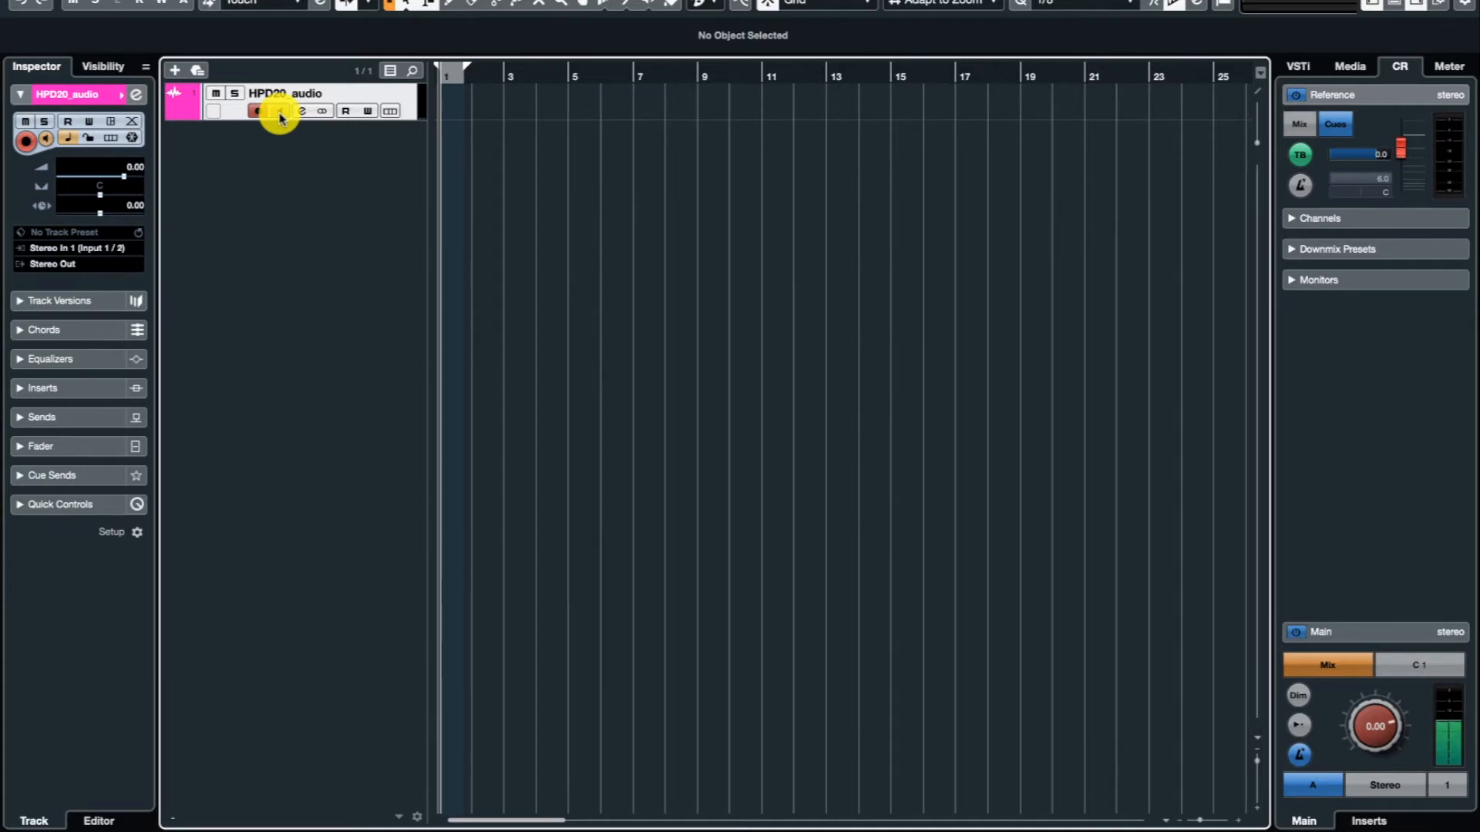
pyautogui.press('KP_Multiply')
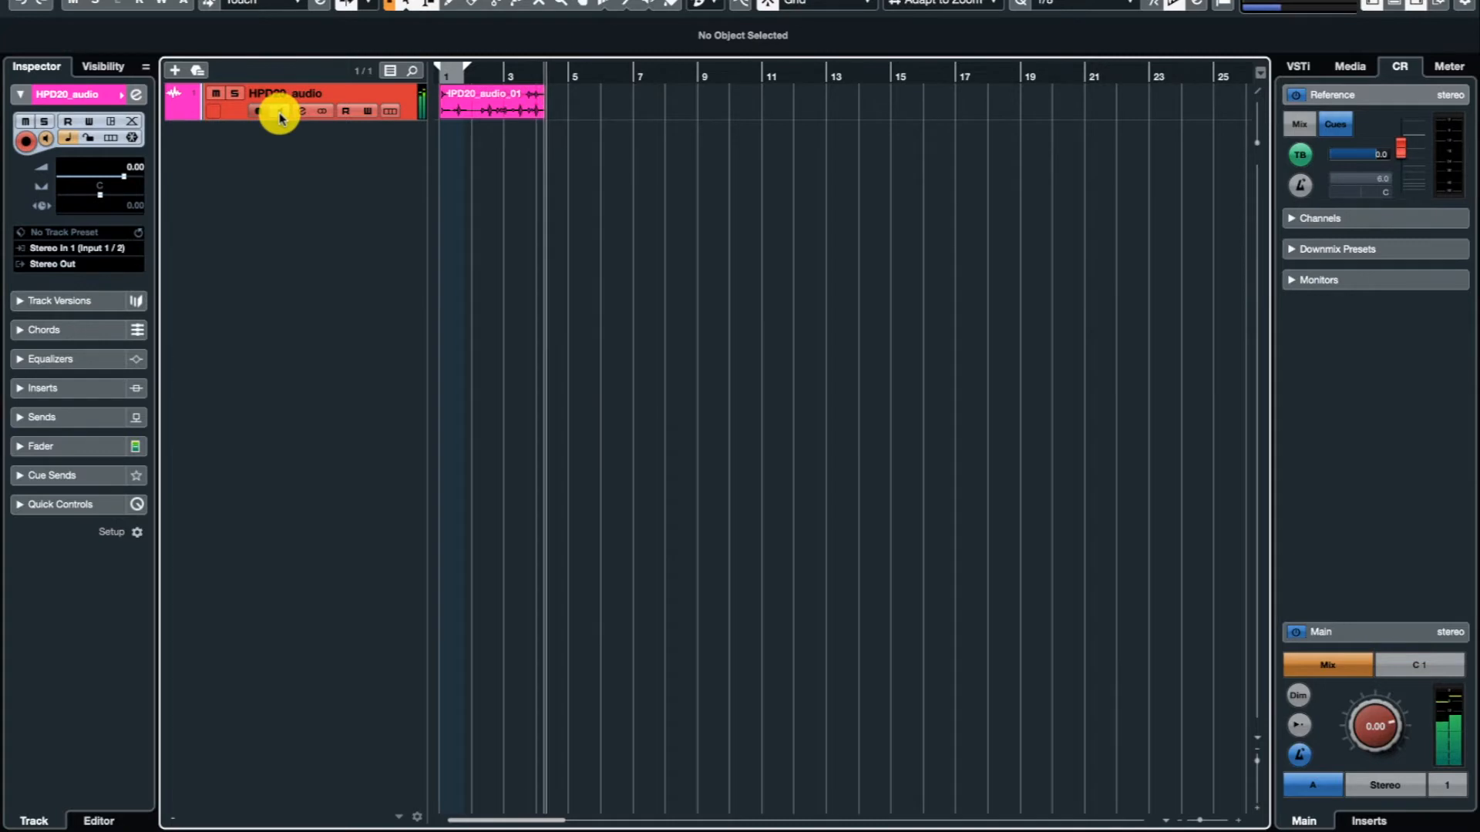
pyautogui.press('space')
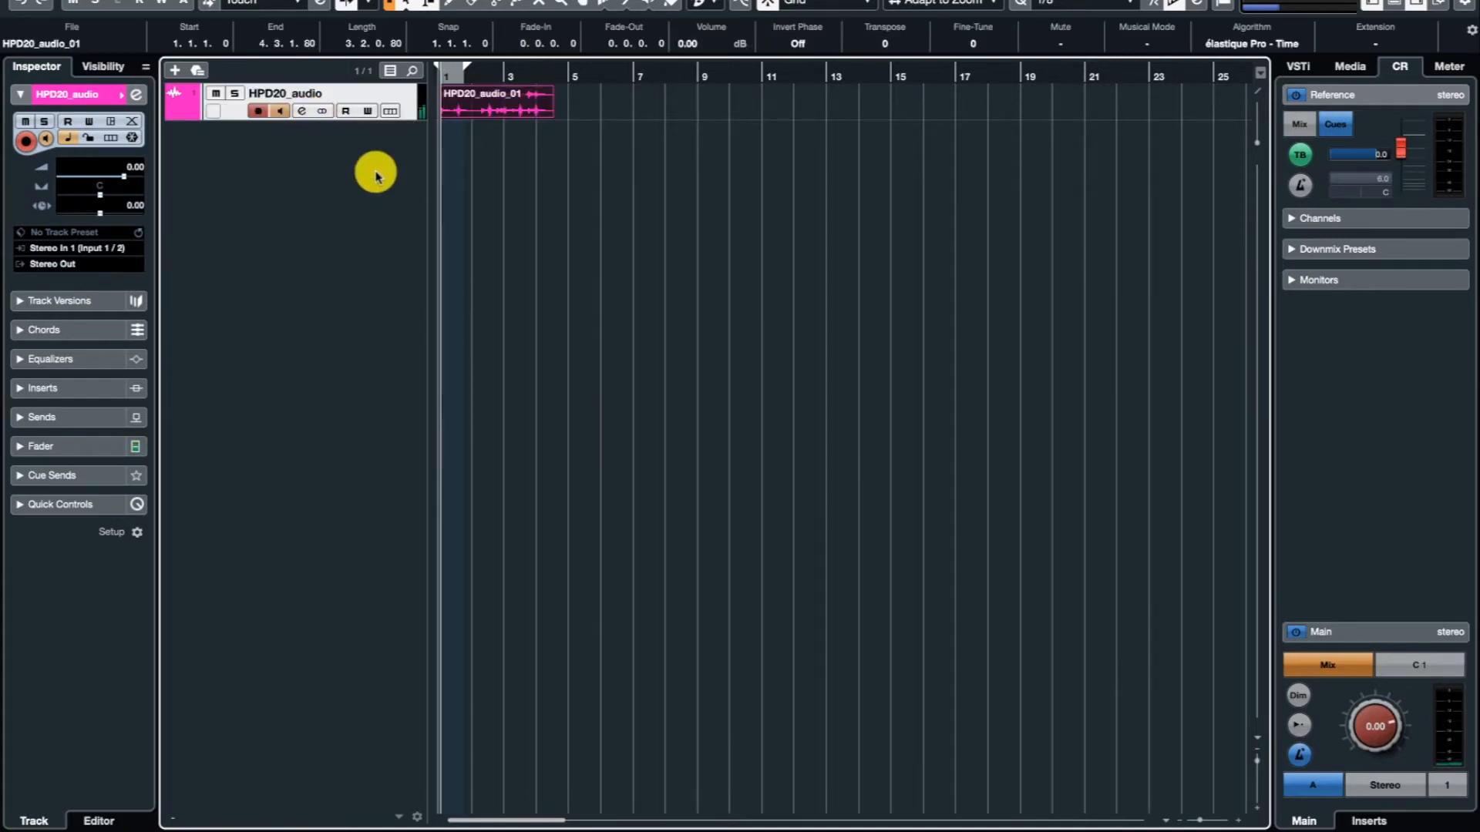
pyautogui.click(279, 111)
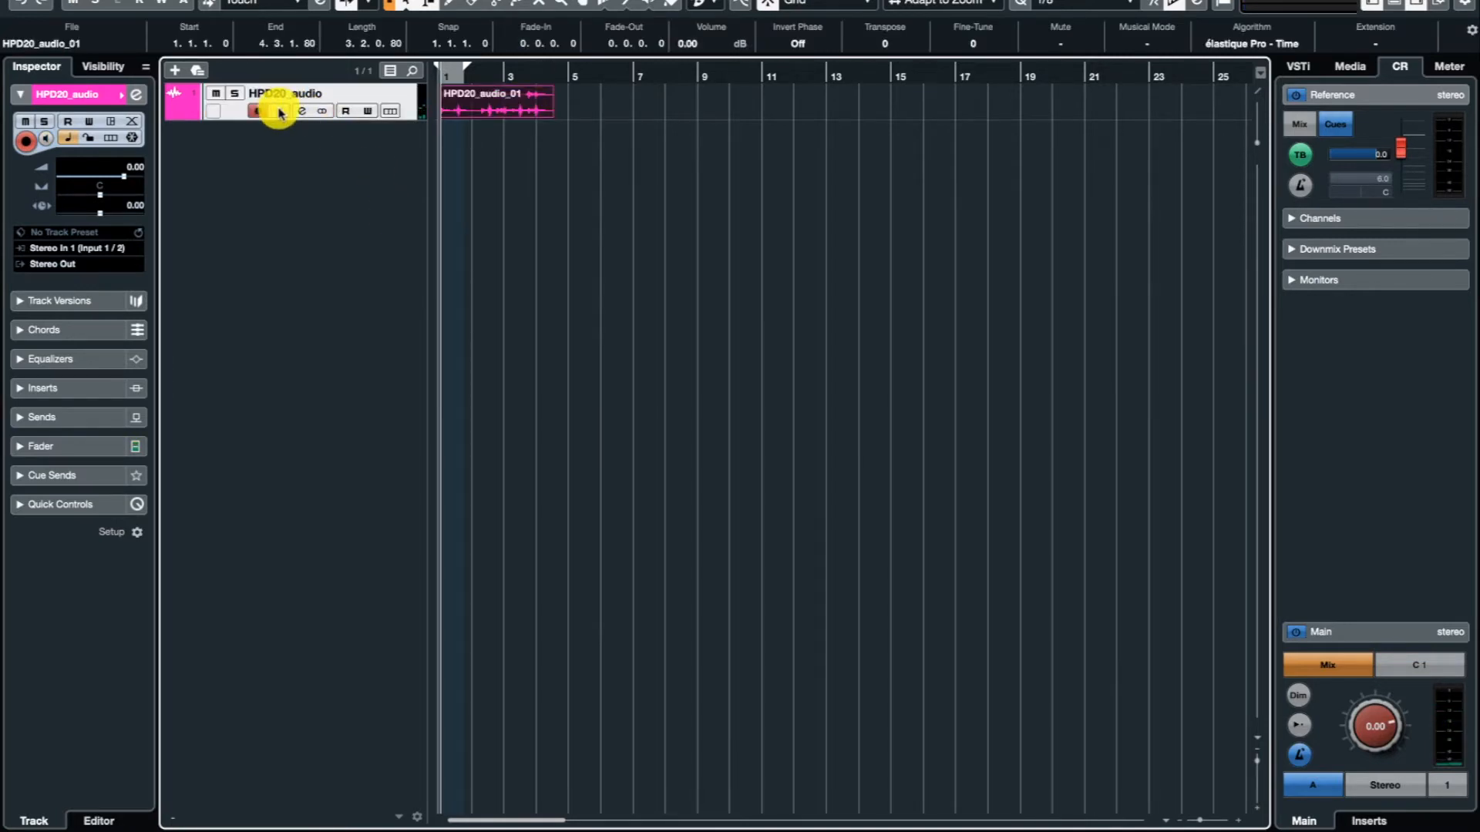
# Play back the recorded audio clip and adjust its end to 4.3.1.85.
pyautogui.click(530, 116)
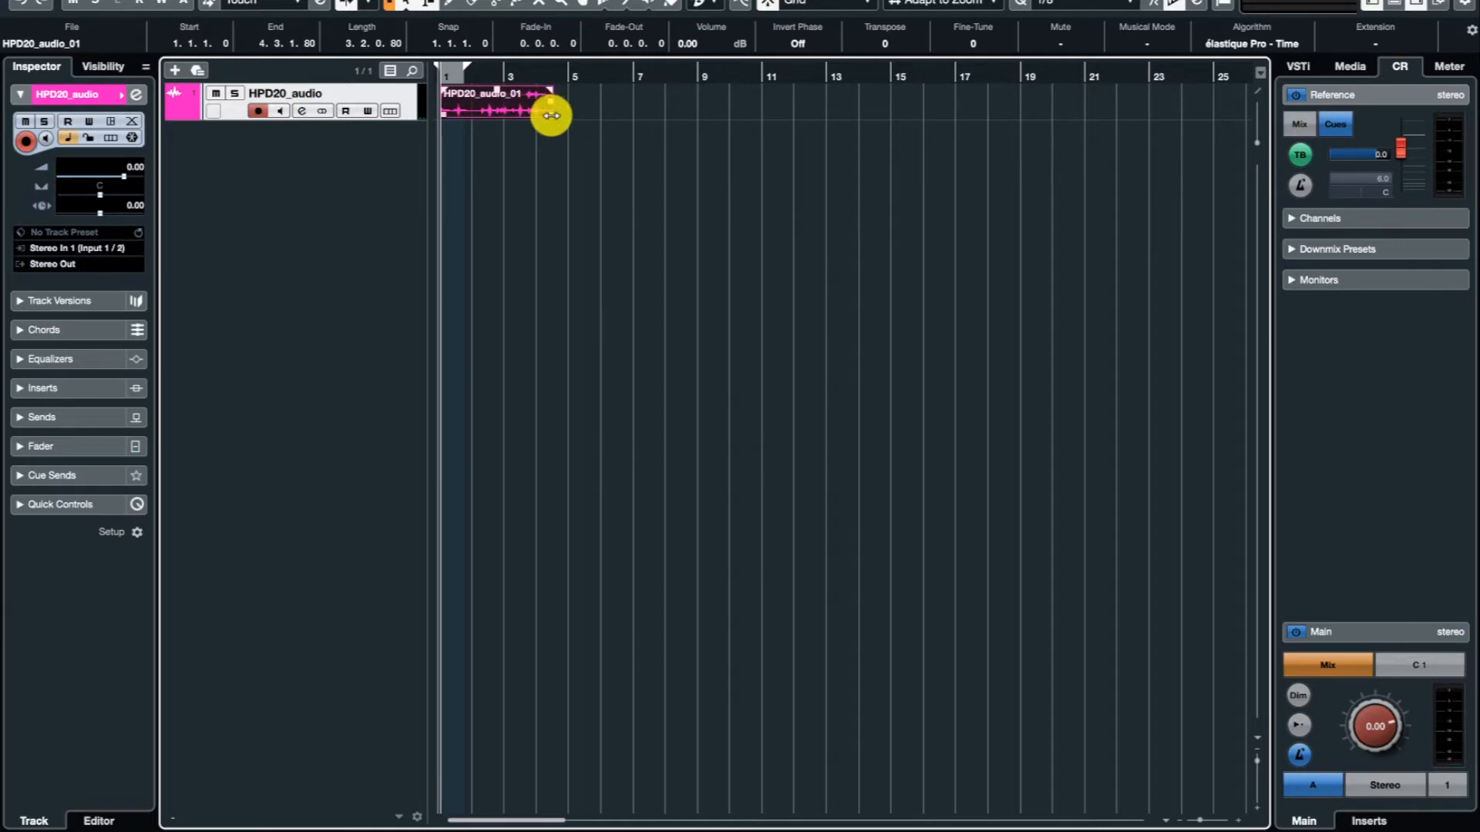
pyautogui.press('space')
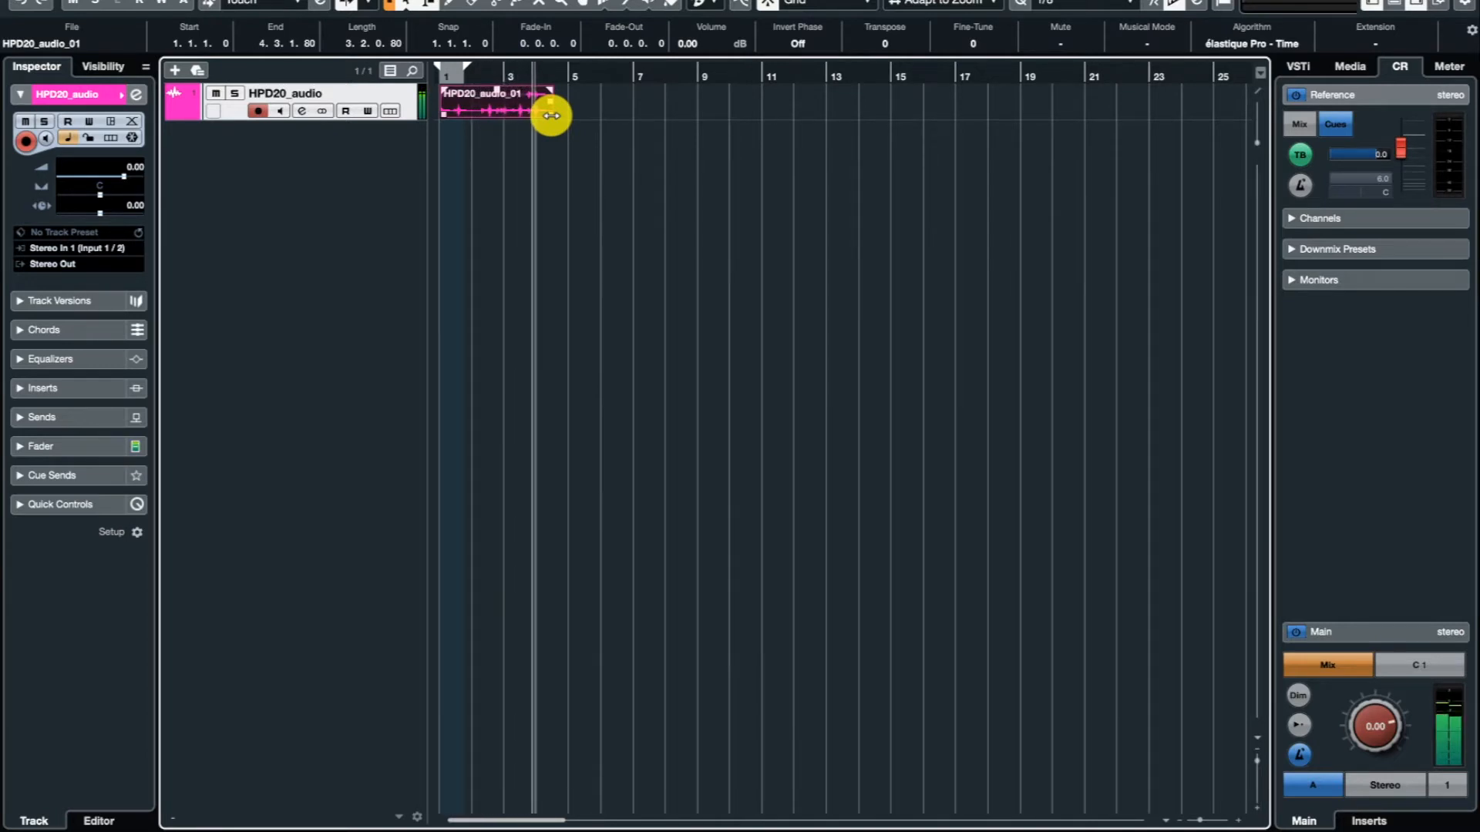
pyautogui.press('space')
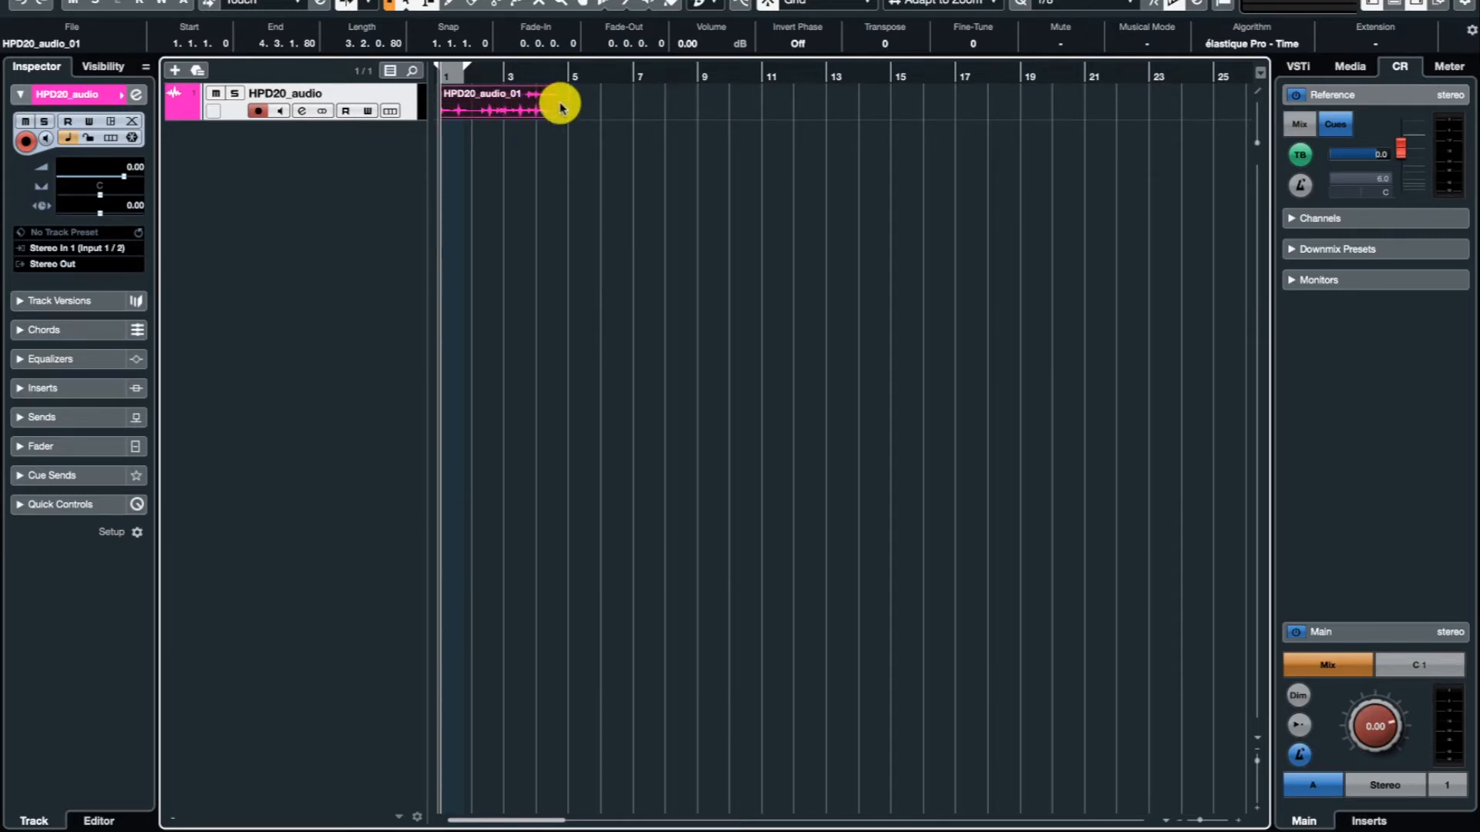
pyautogui.moveTo(552, 113)
pyautogui.mouseDown()
pyautogui.moveTo(522, 112)
pyautogui.moveTo(554, 117)
pyautogui.mouseUp()
pyautogui.moveTo(442, 113); pyautogui.dragTo(446, 114)
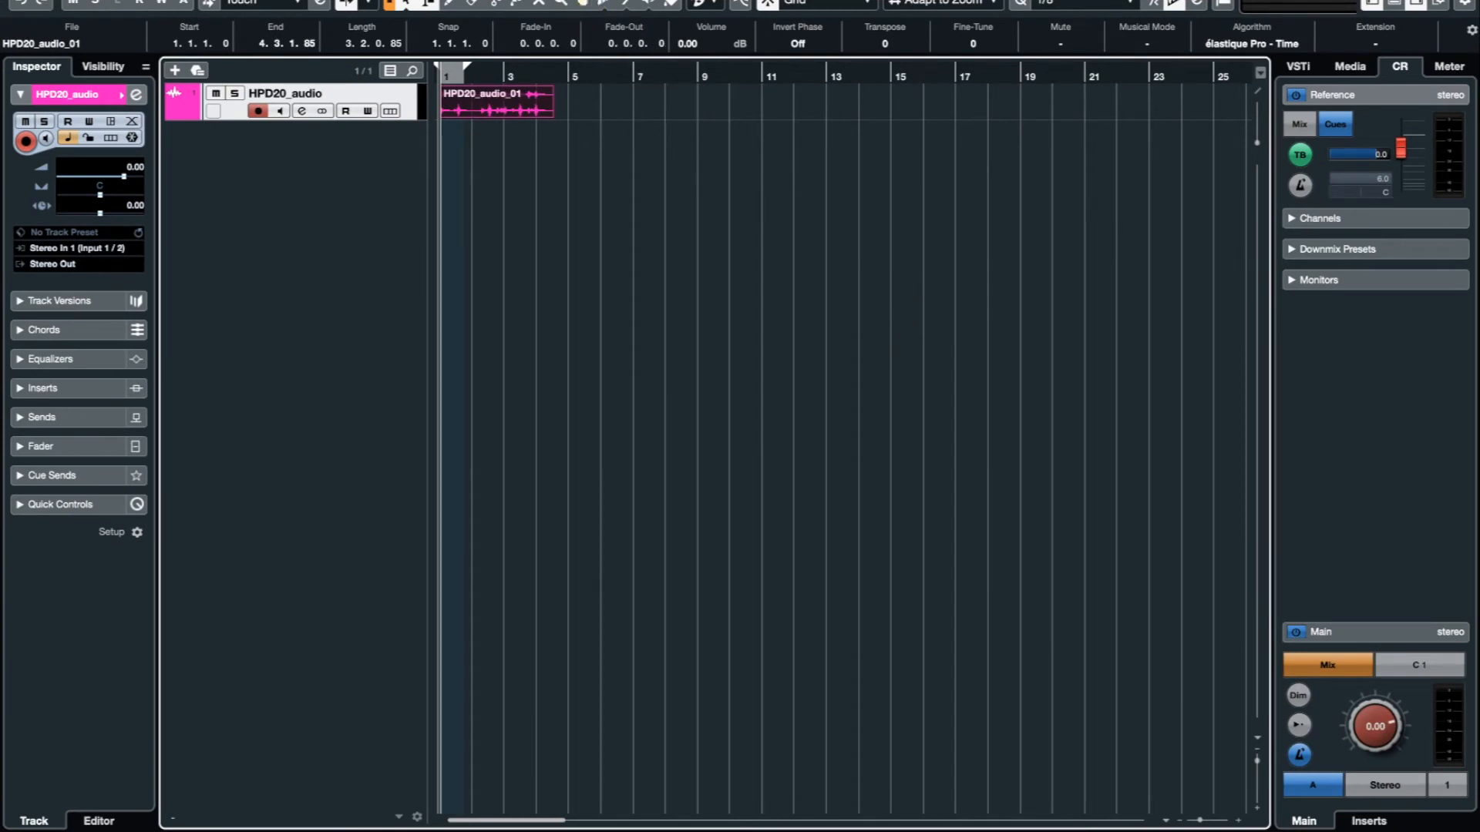
# Check the HPD-20 and Scarlett 18i8 USB ports in the MIDI Port Setup of Studio Setup.
pyautogui.click(525, 0)
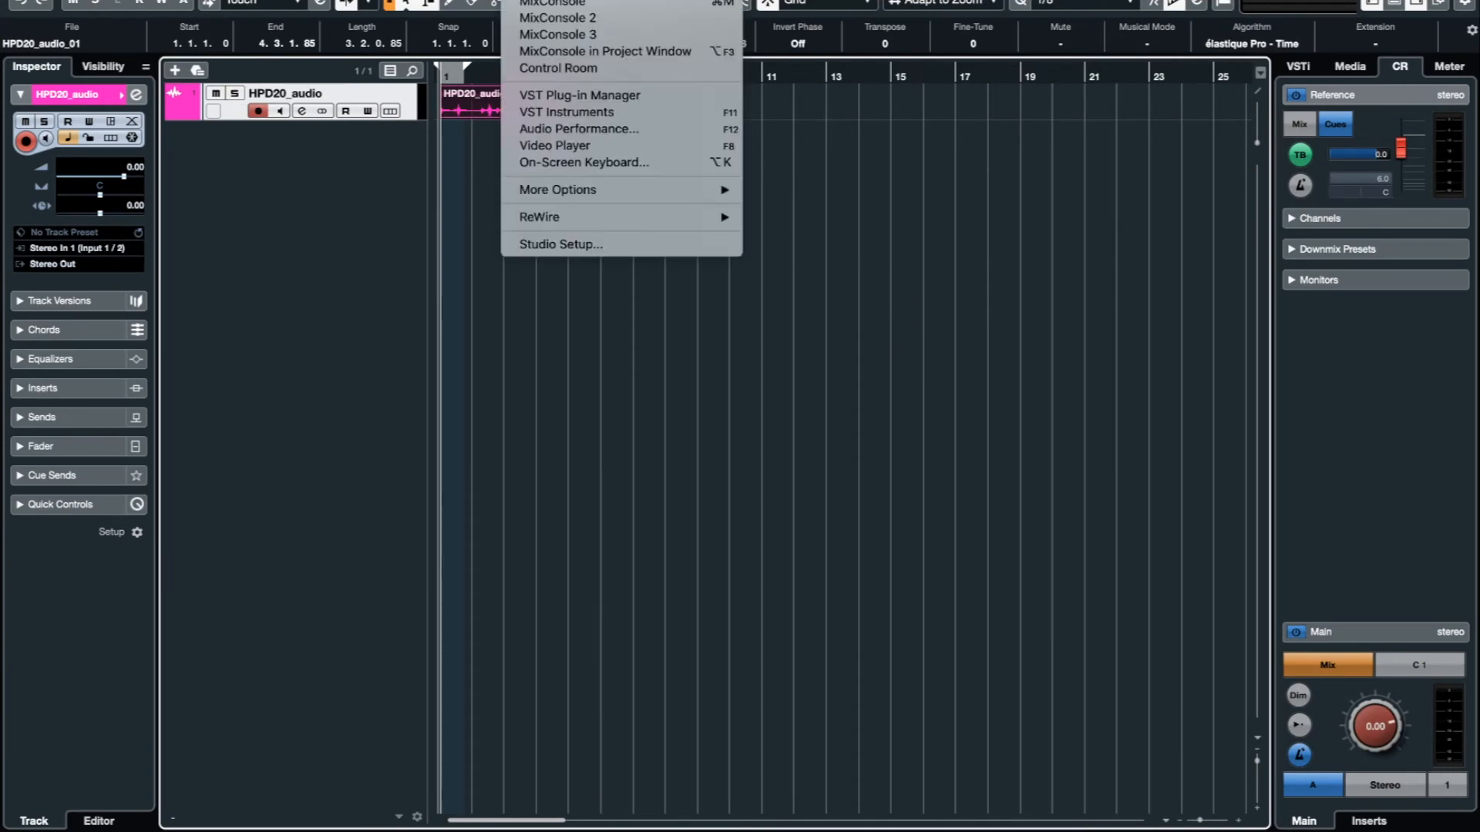
pyautogui.click(665, 244)
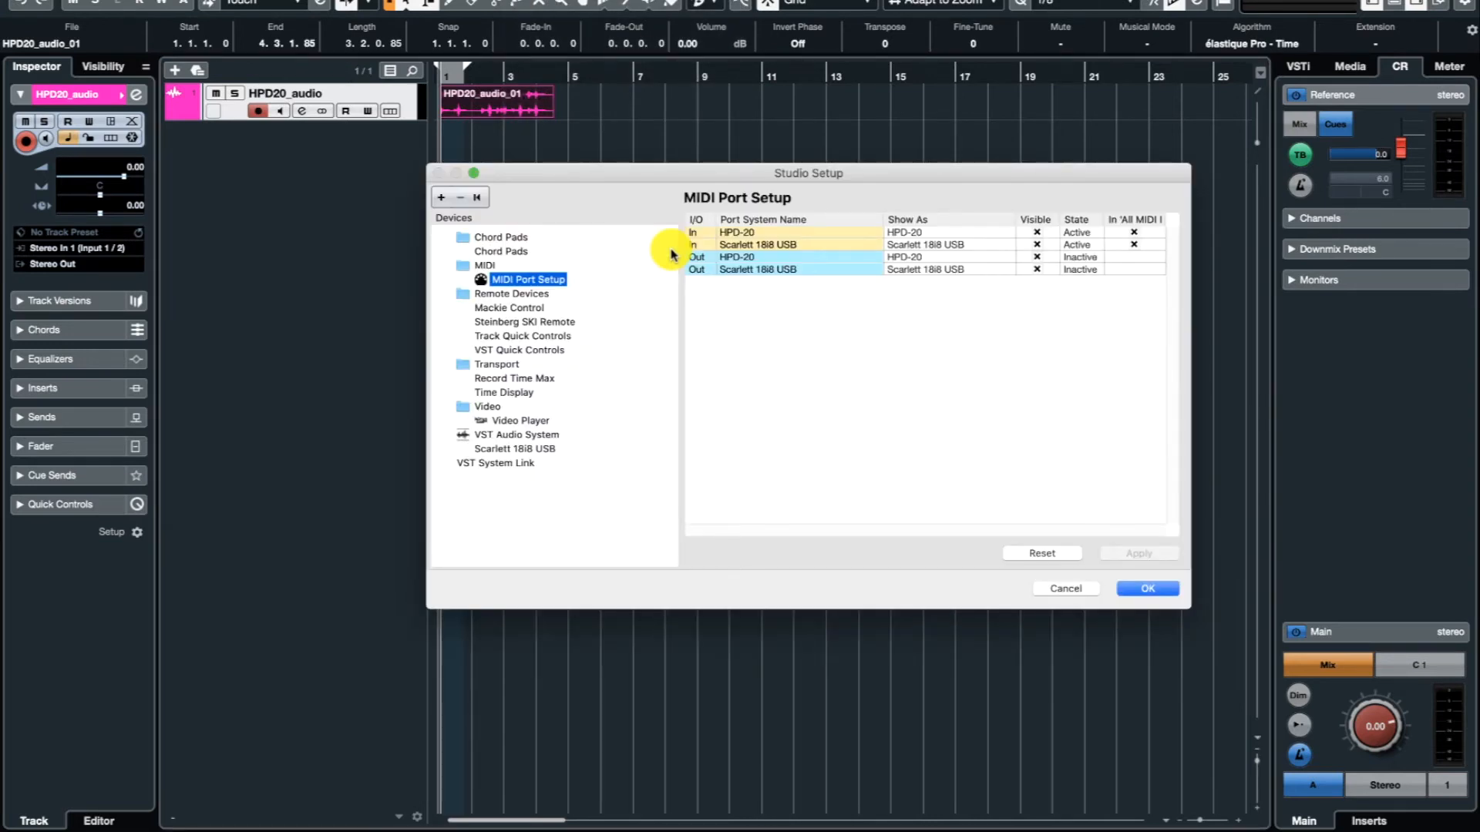
pyautogui.click(491, 267)
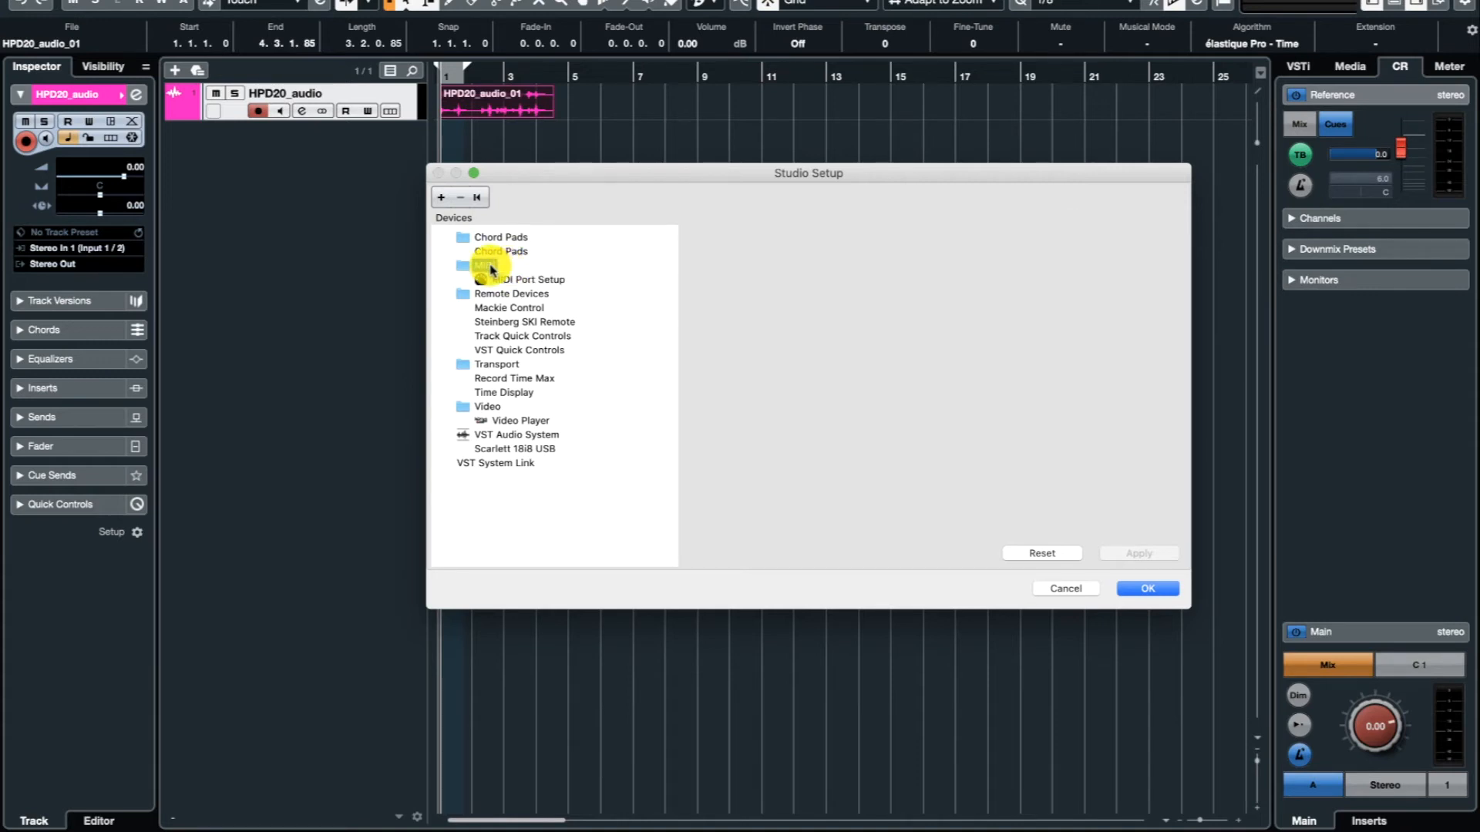
pyautogui.click(529, 283)
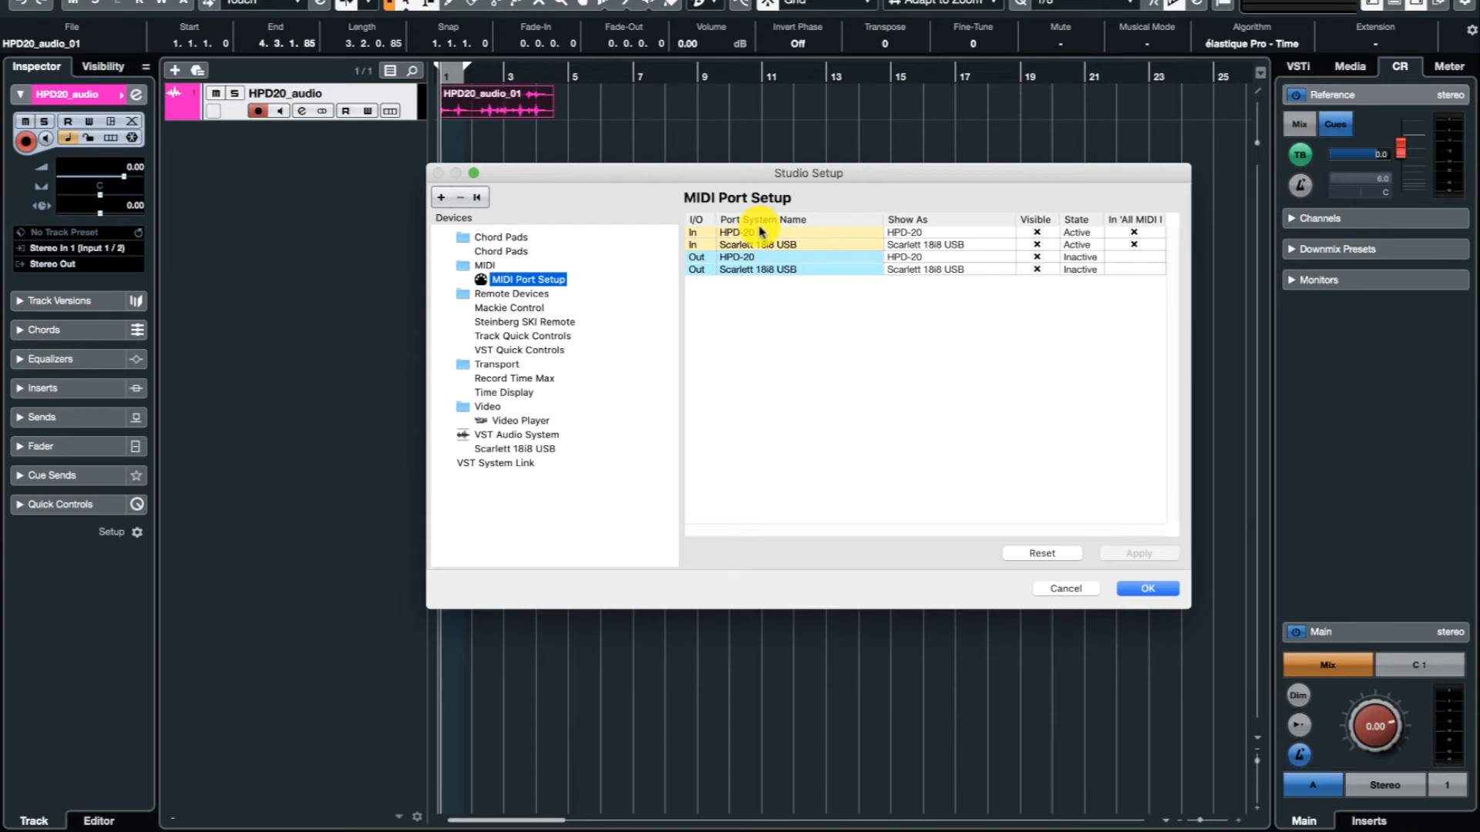
pyautogui.click(1150, 590)
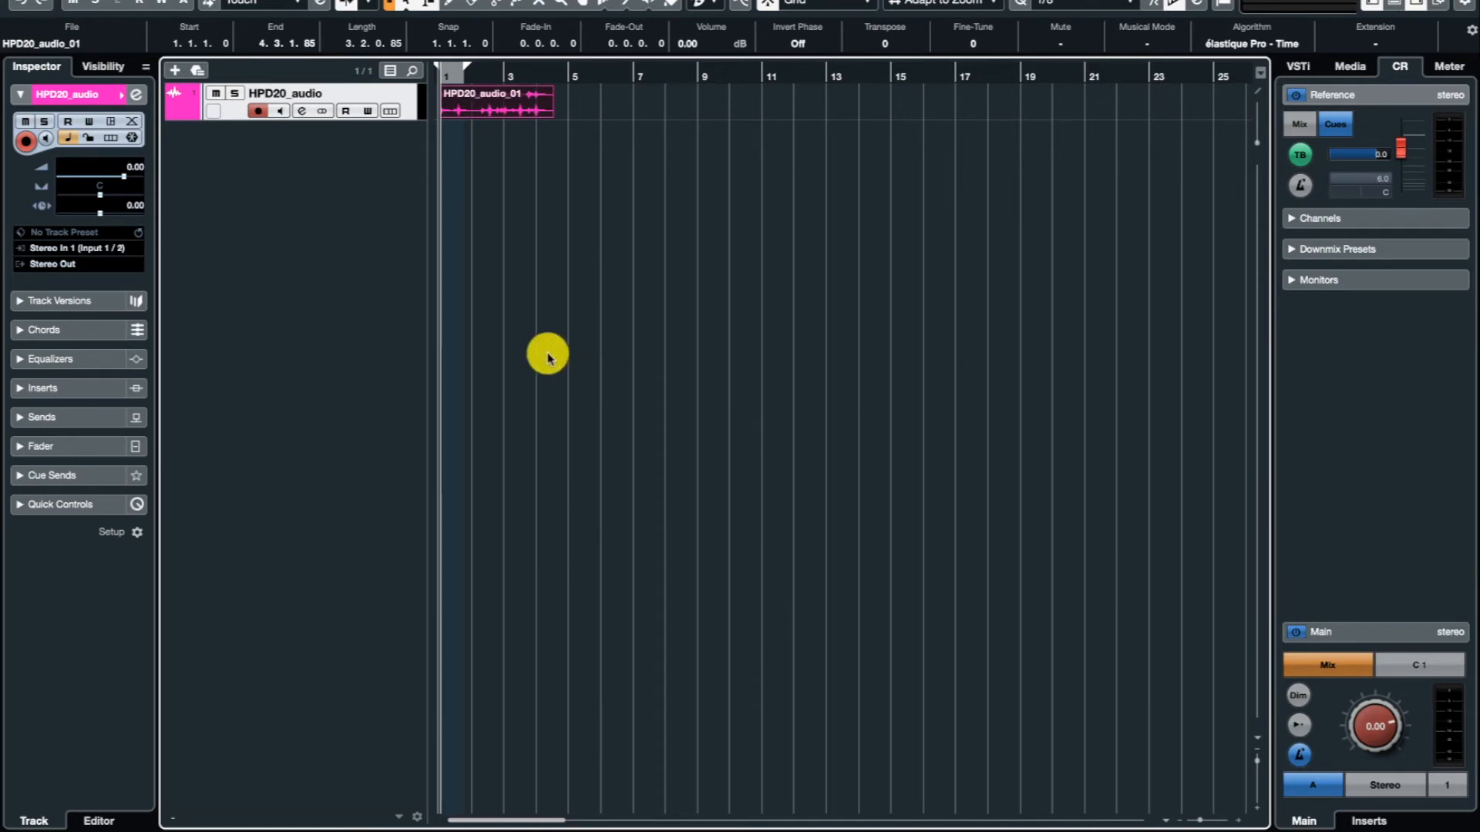
# Add a MIDI track named HPD20_midi to the project.
pyautogui.click(175, 73)
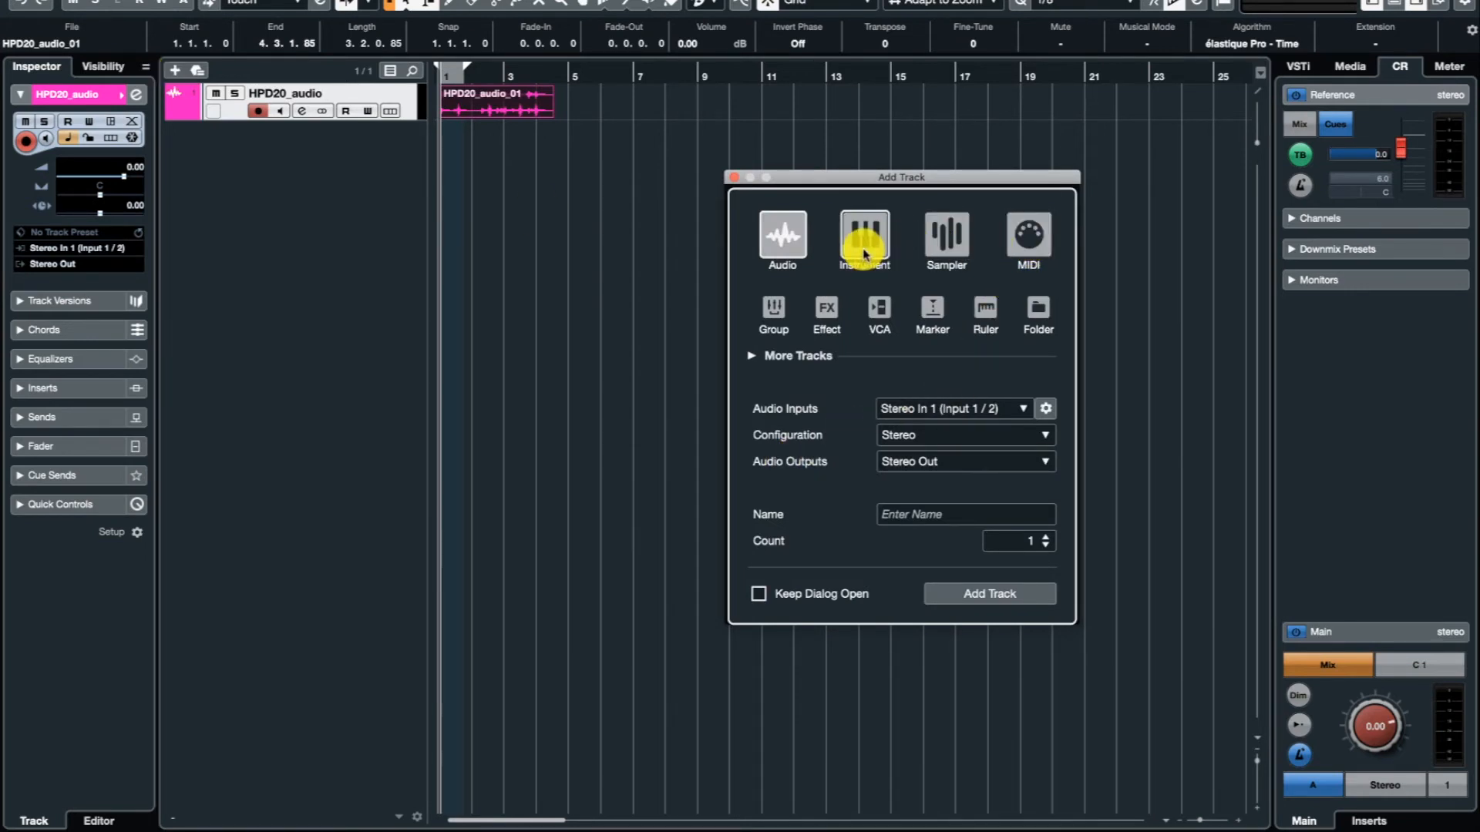
pyautogui.click(1025, 243)
pyautogui.click(946, 513)
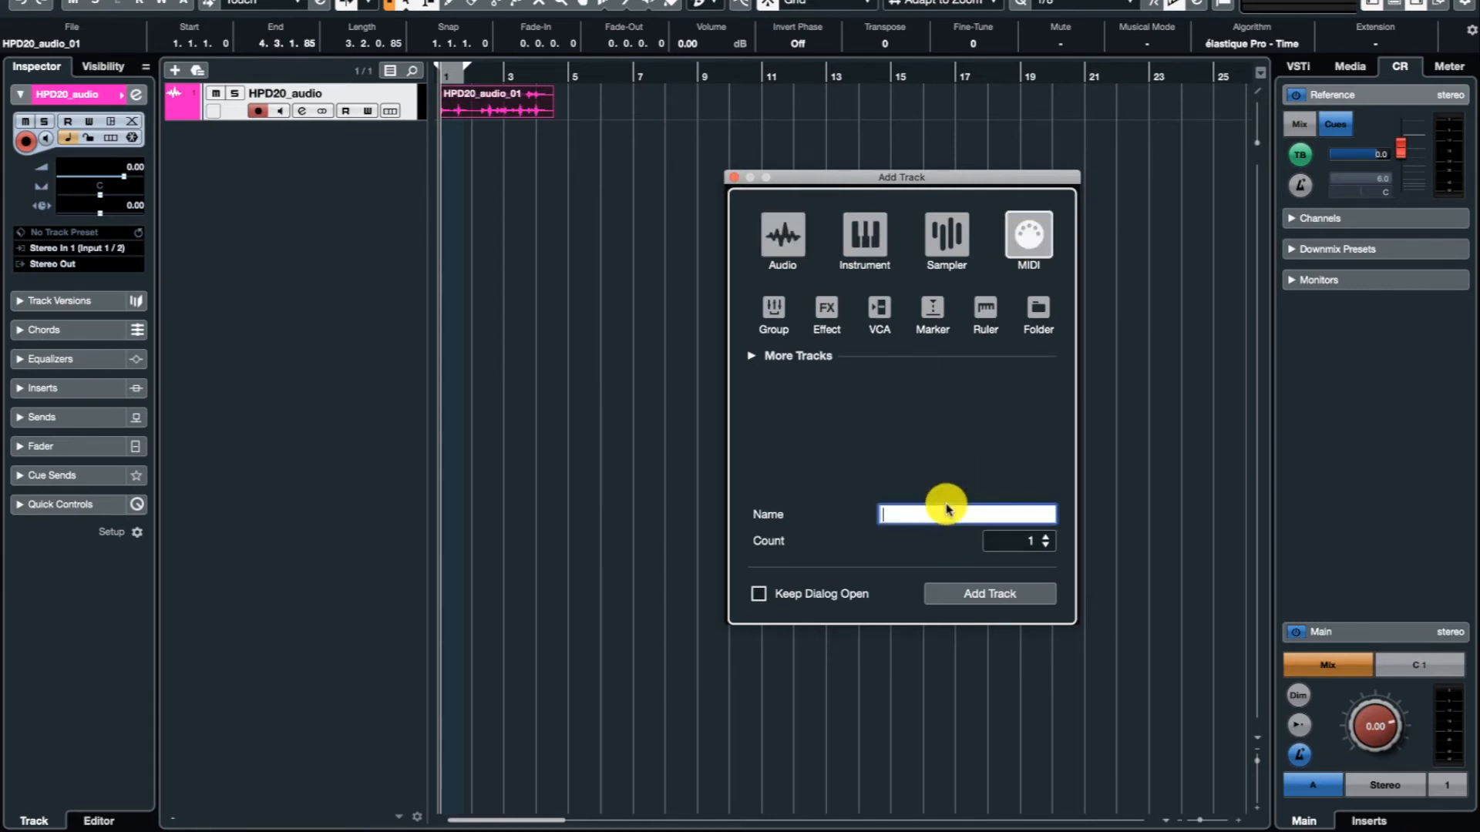
pyautogui.write('H')
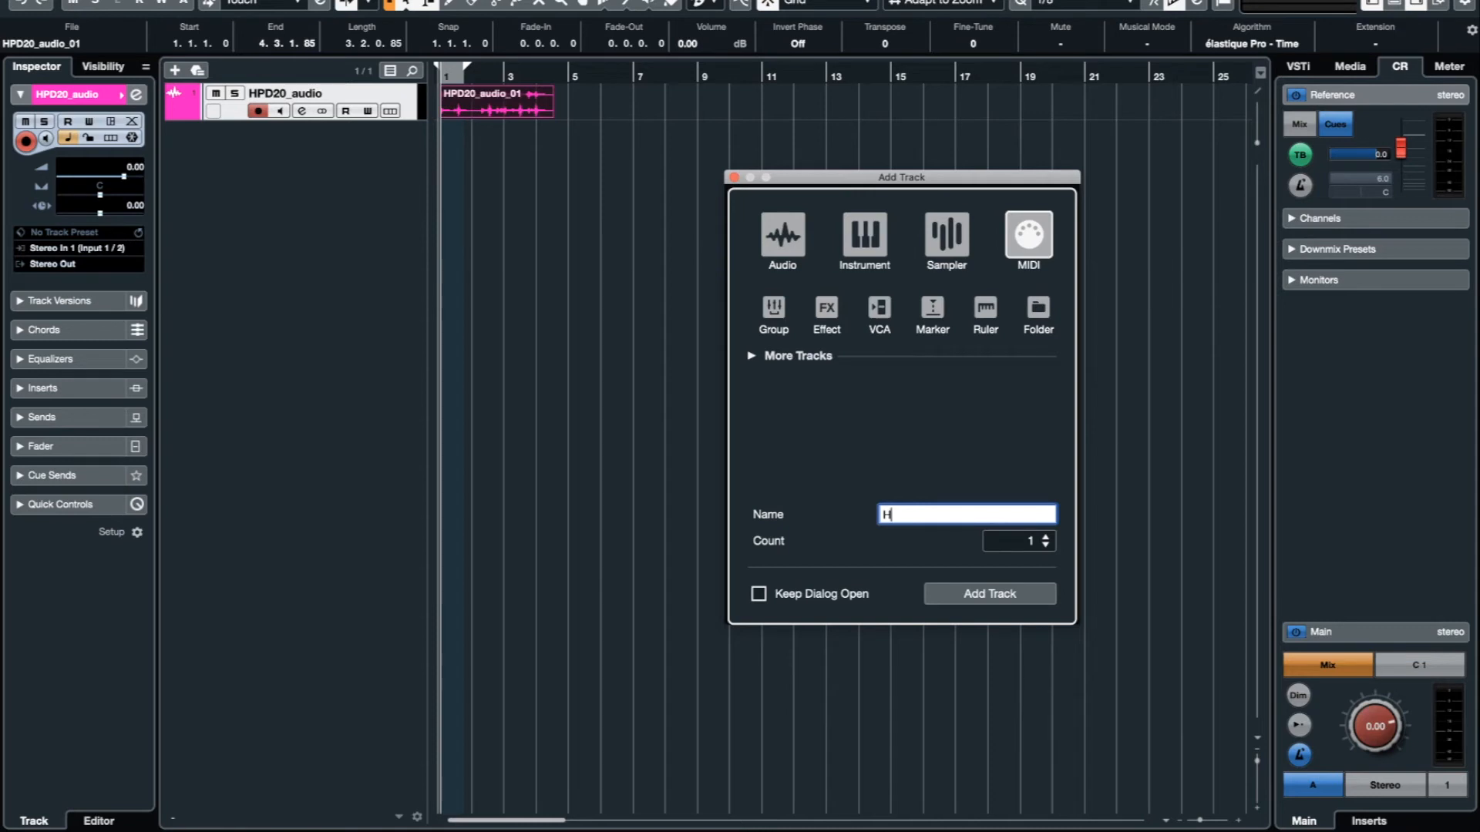
pyautogui.write('PD20_midi')
pyautogui.press('Return')
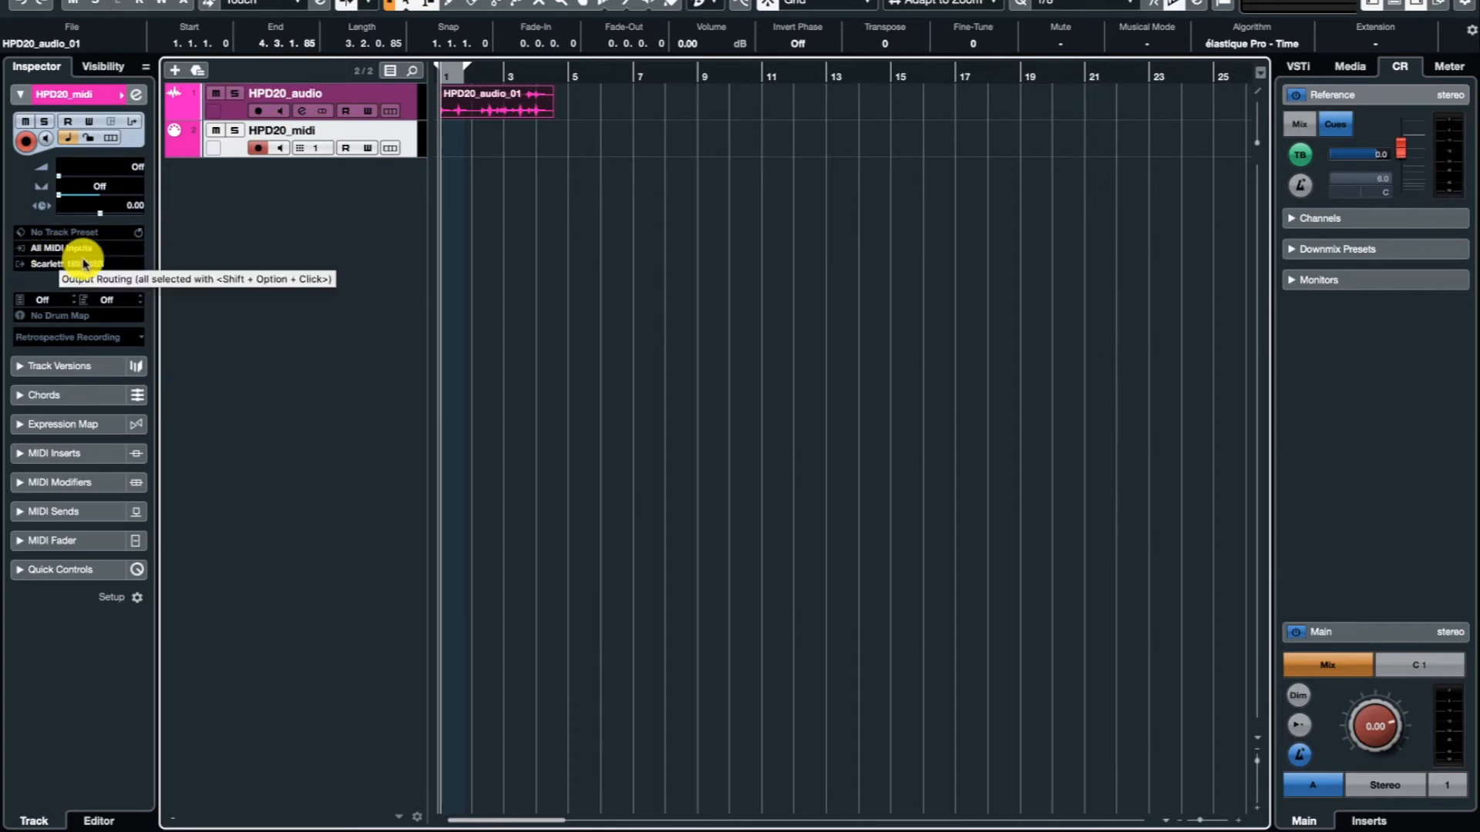
# Set the HPD20_midi track's MIDI input to HPD-20 and record about four bars of pad playing from bar 1.
pyautogui.click(46, 249)
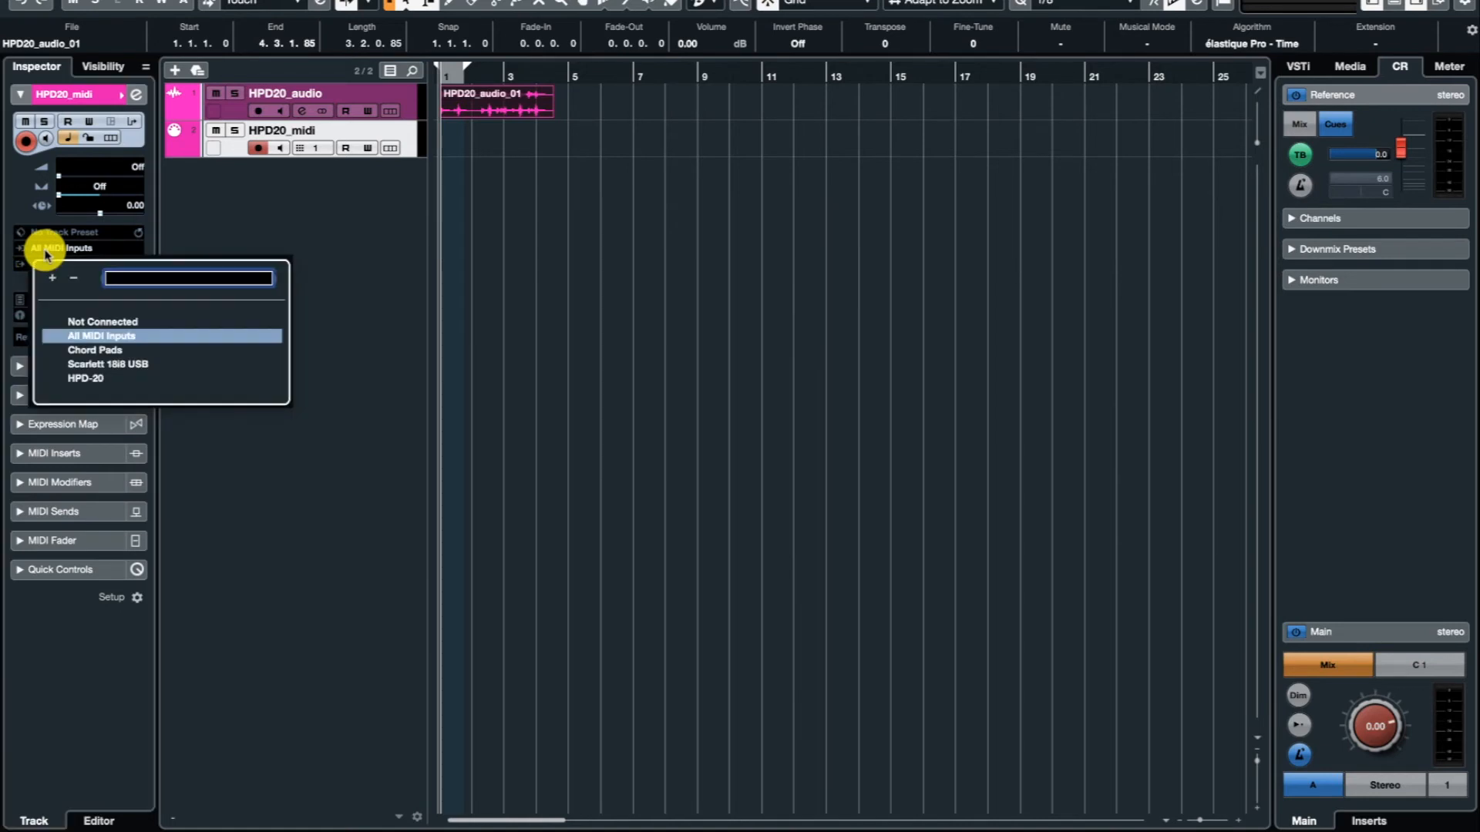
pyautogui.click(92, 365)
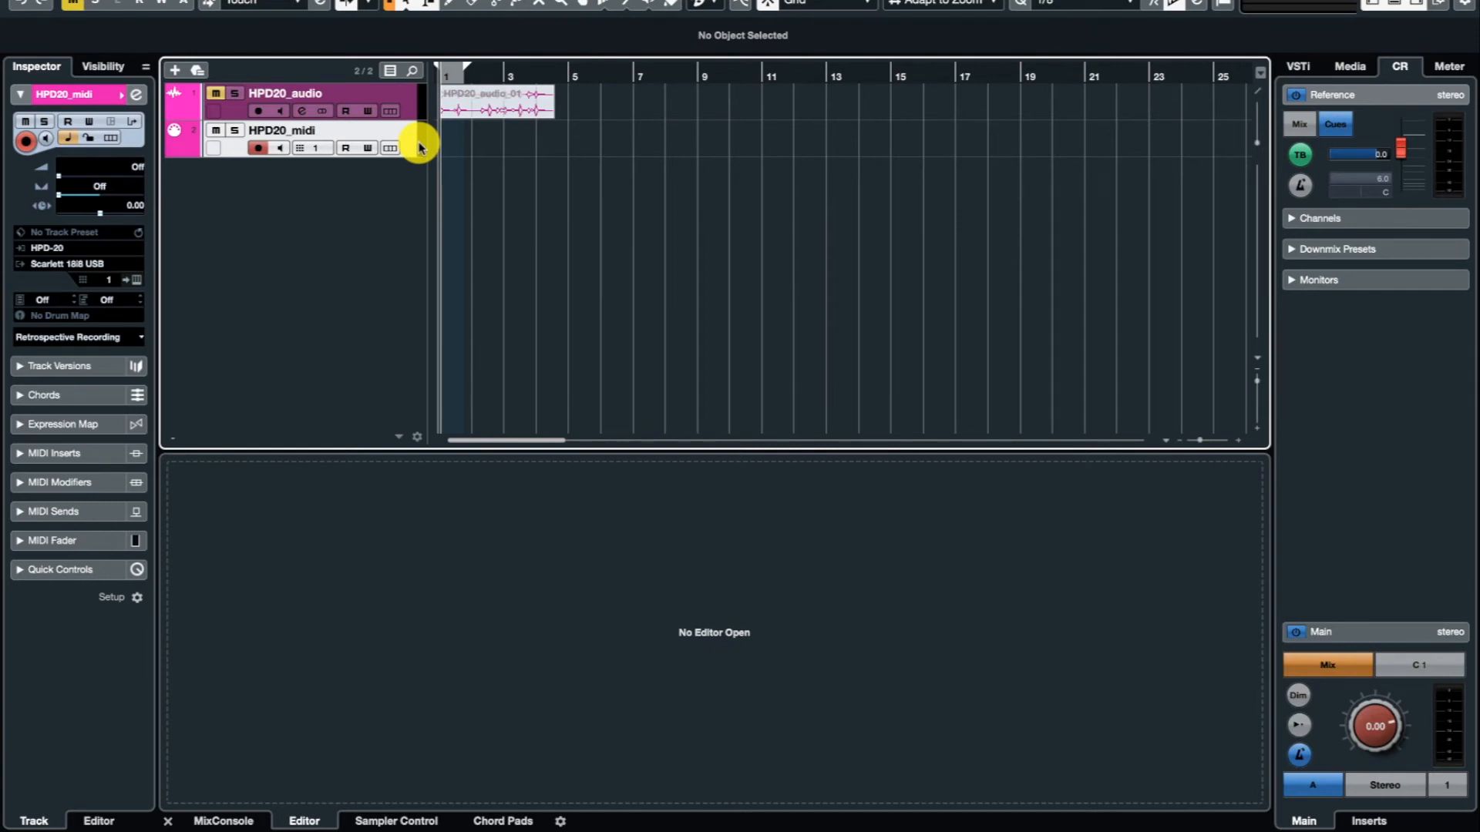
pyautogui.press('KP_Multiply')
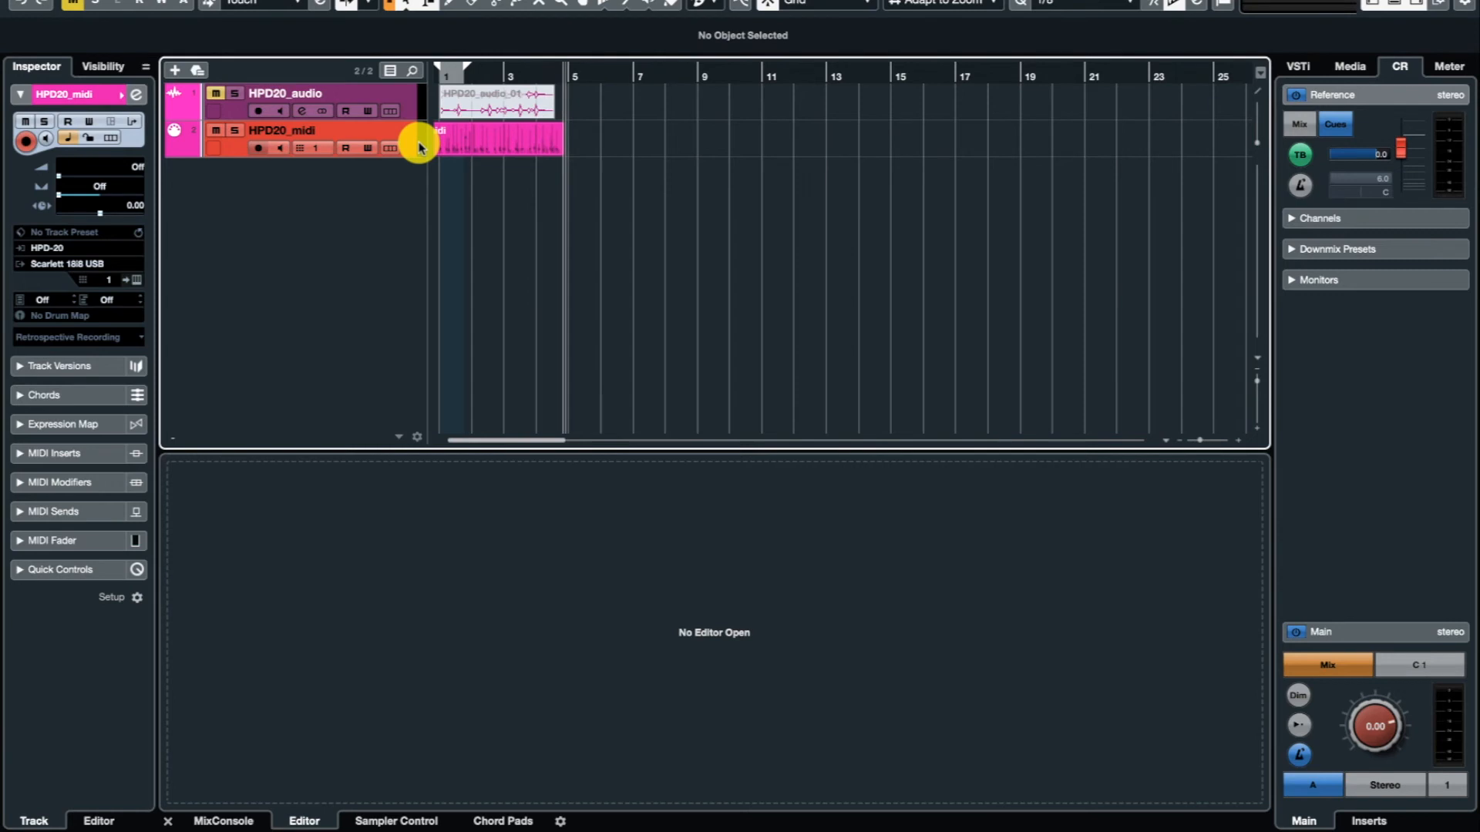
pyautogui.press('space')
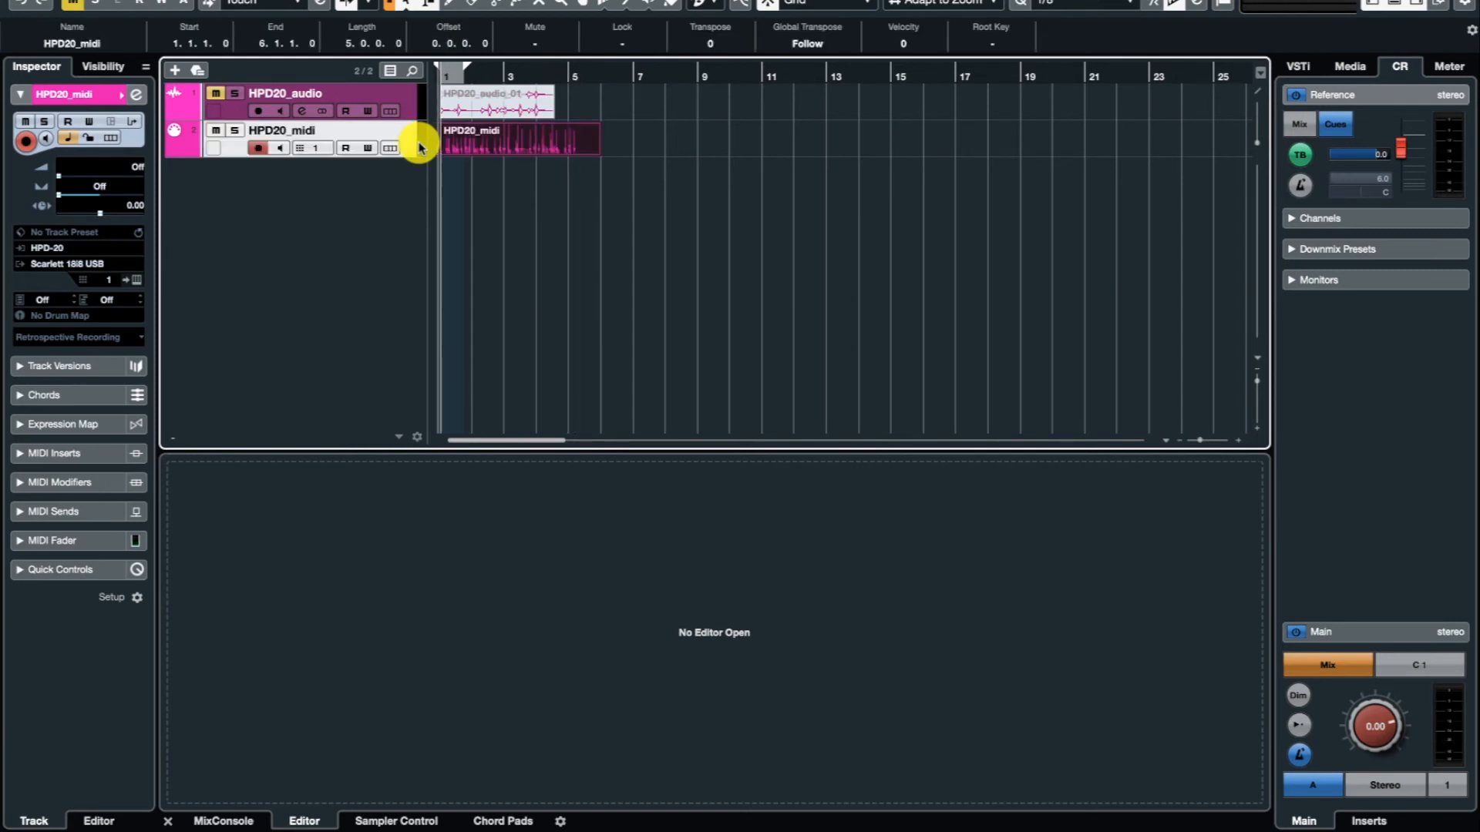
pyautogui.press('space')
# Open the recorded HPD20_midi part in the Key Editor and check the velocity of the D#3 note late in bar 1.
pyautogui.click(546, 142)
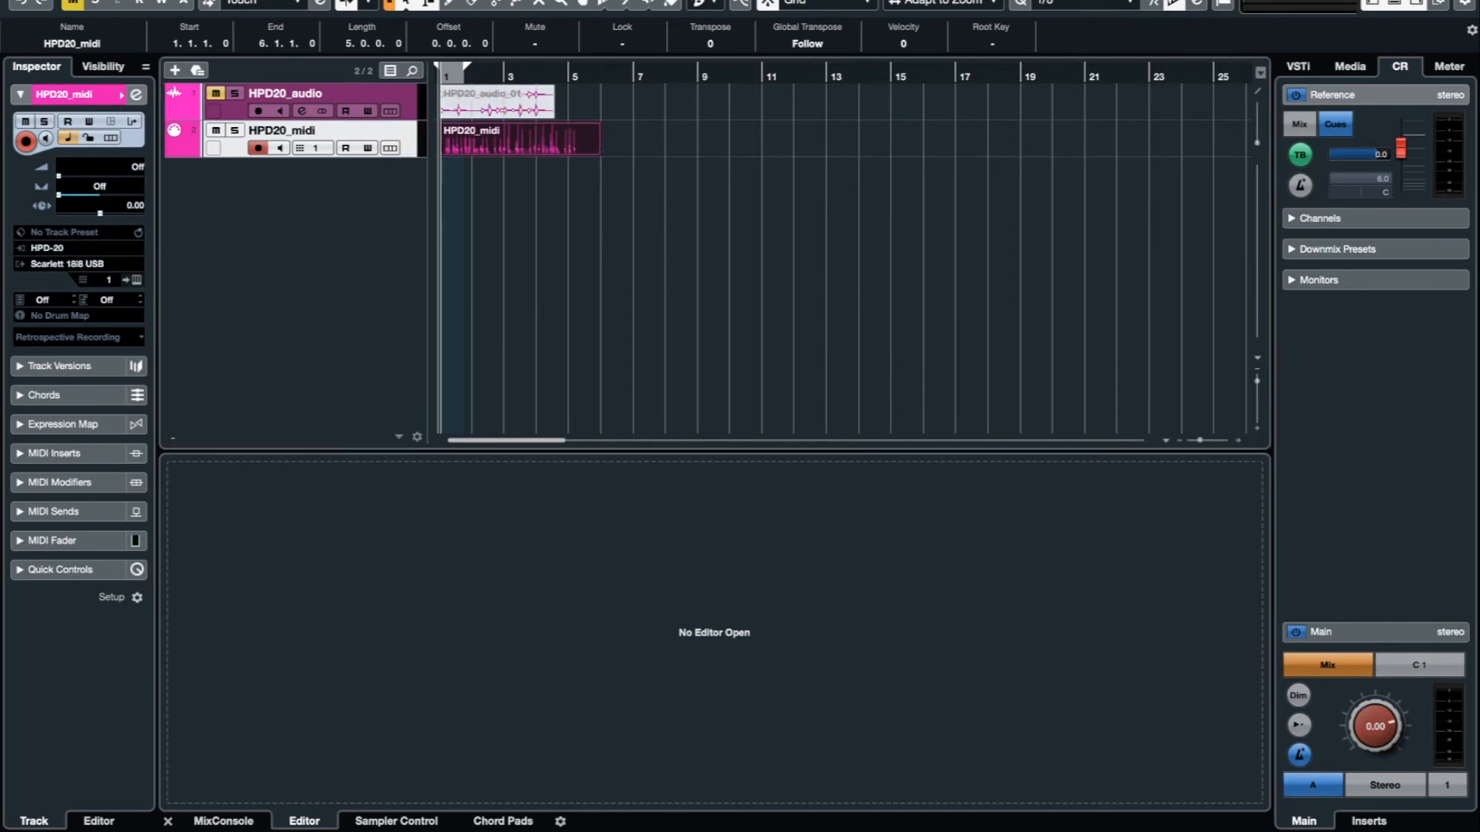
pyautogui.press('Return')
pyautogui.moveTo(866, 198); pyautogui.dragTo(535, 205)
pyautogui.doubleClick(535, 205)
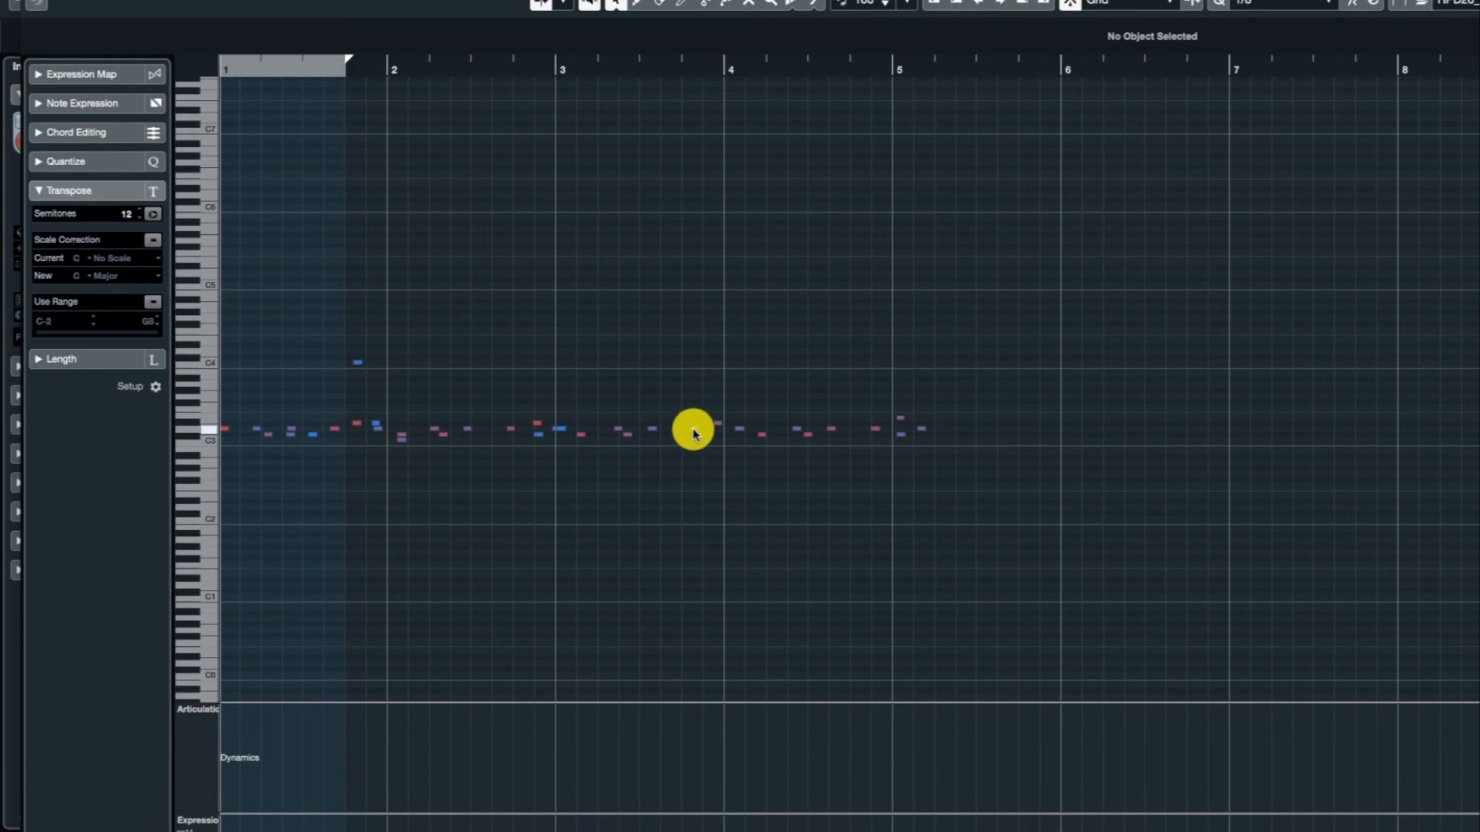
pyautogui.moveTo(693, 432)
pyautogui.mouseDown()
pyautogui.moveTo(690, 360)
pyautogui.moveTo(700, 436)
pyautogui.mouseUp()
pyautogui.click(356, 423)
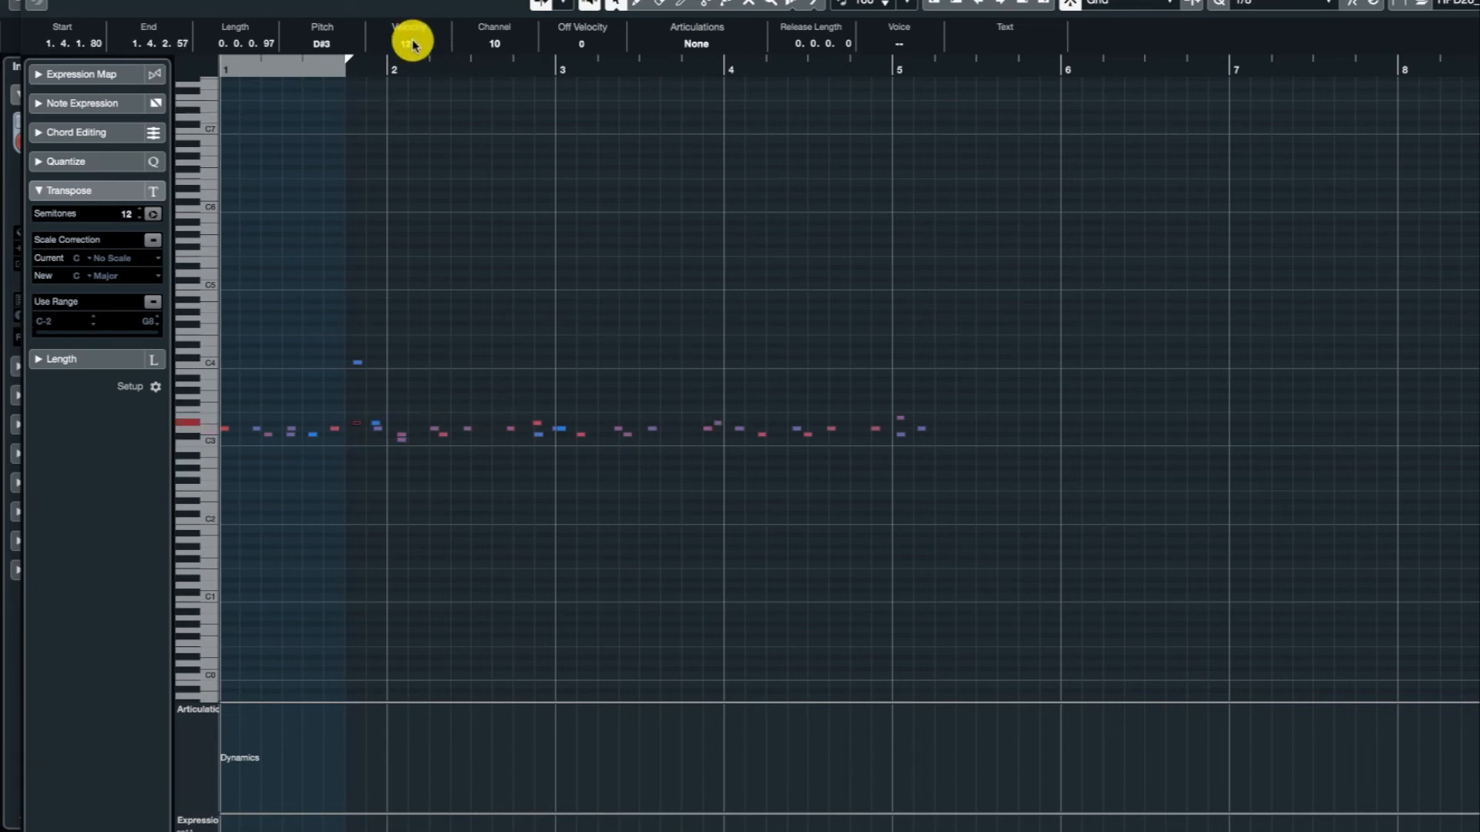
# Lengthen the D3 note in bar 2 to one beat (0.1.0.0) and return to the project window.
pyautogui.moveTo(468, 433); pyautogui.dragTo(513, 435)
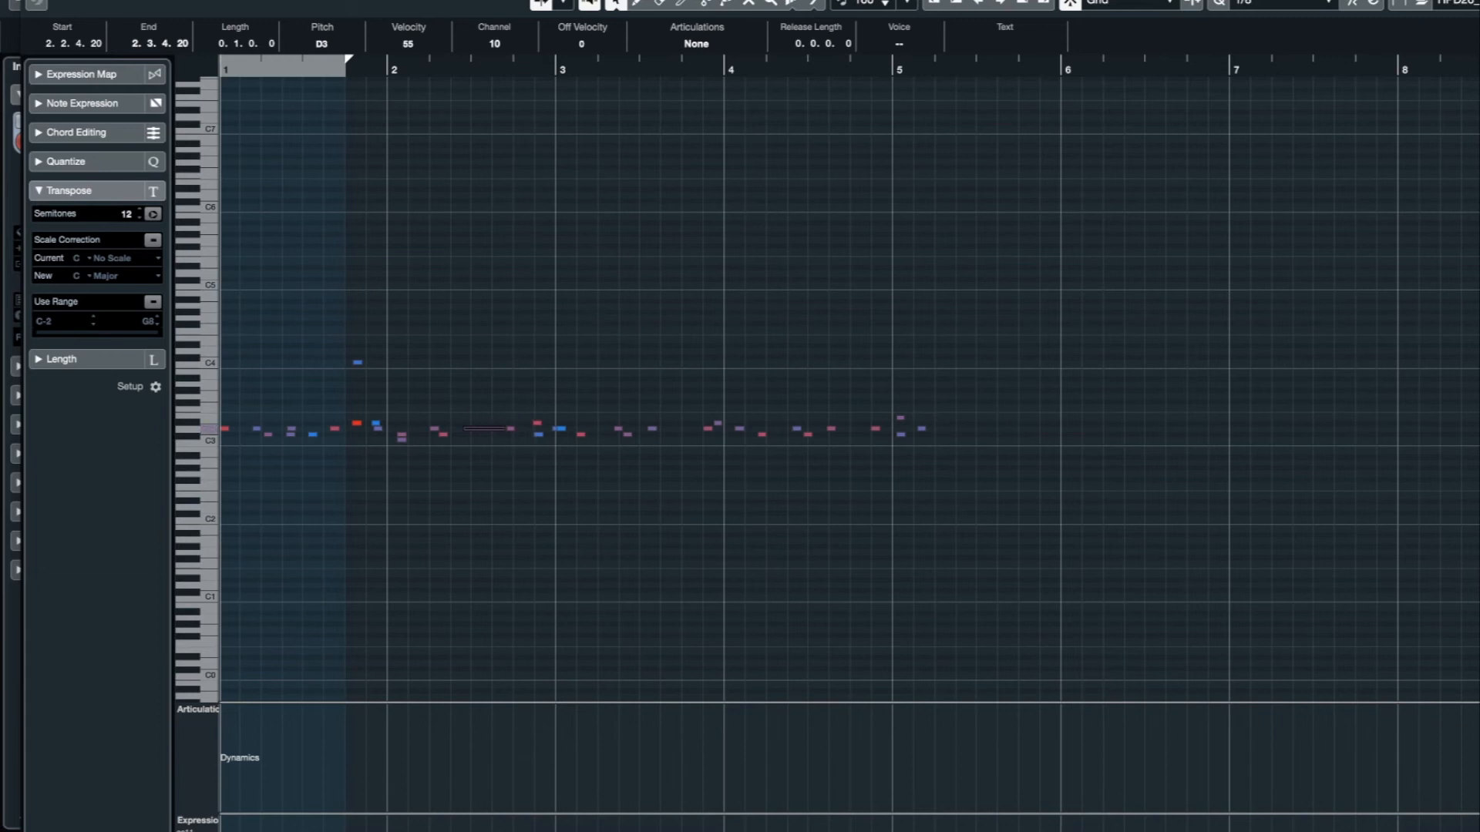
pyautogui.click(35, 0)
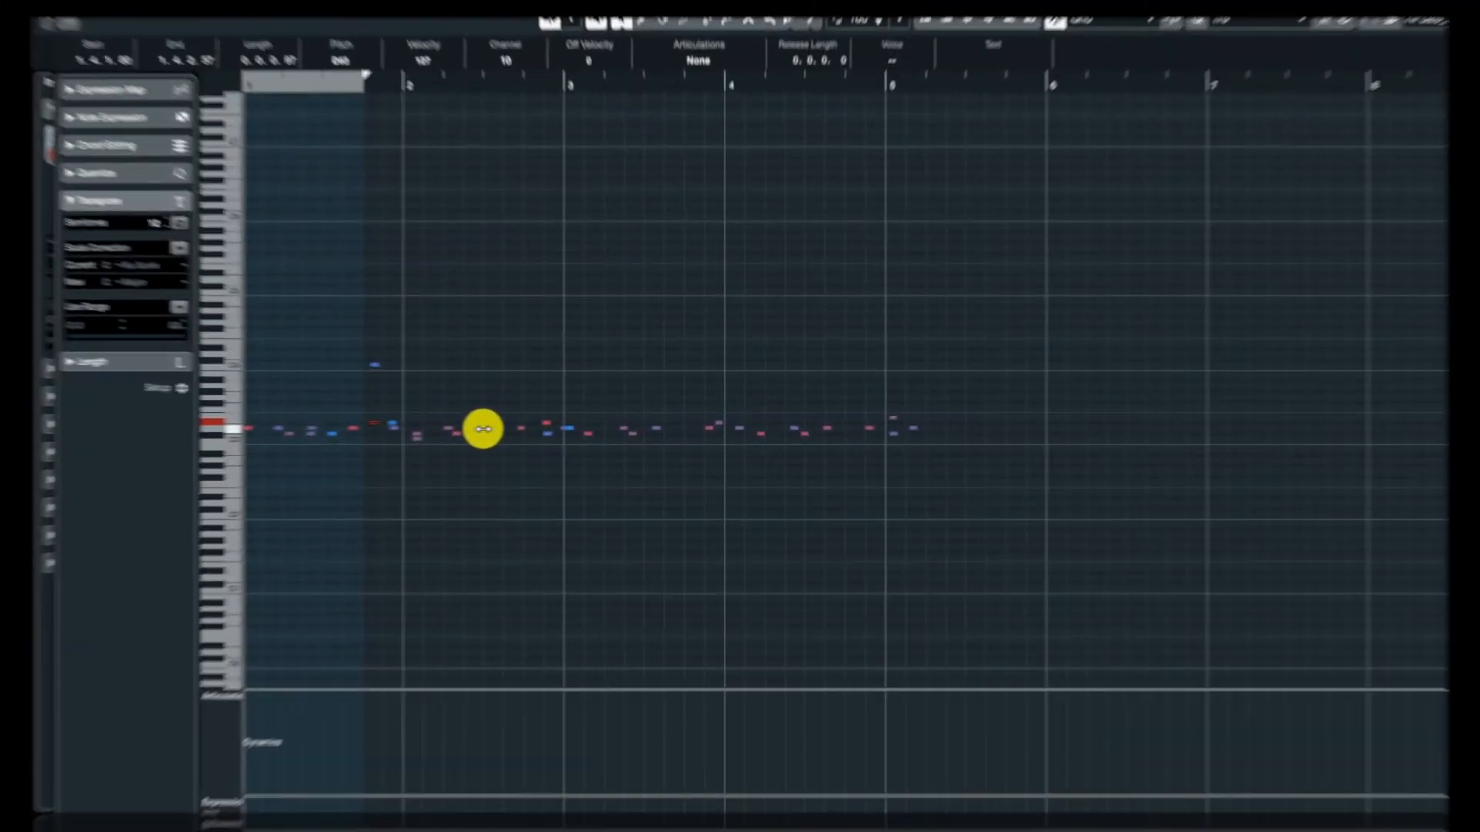
pyautogui.moveTo(470, 430); pyautogui.dragTo(513, 431)
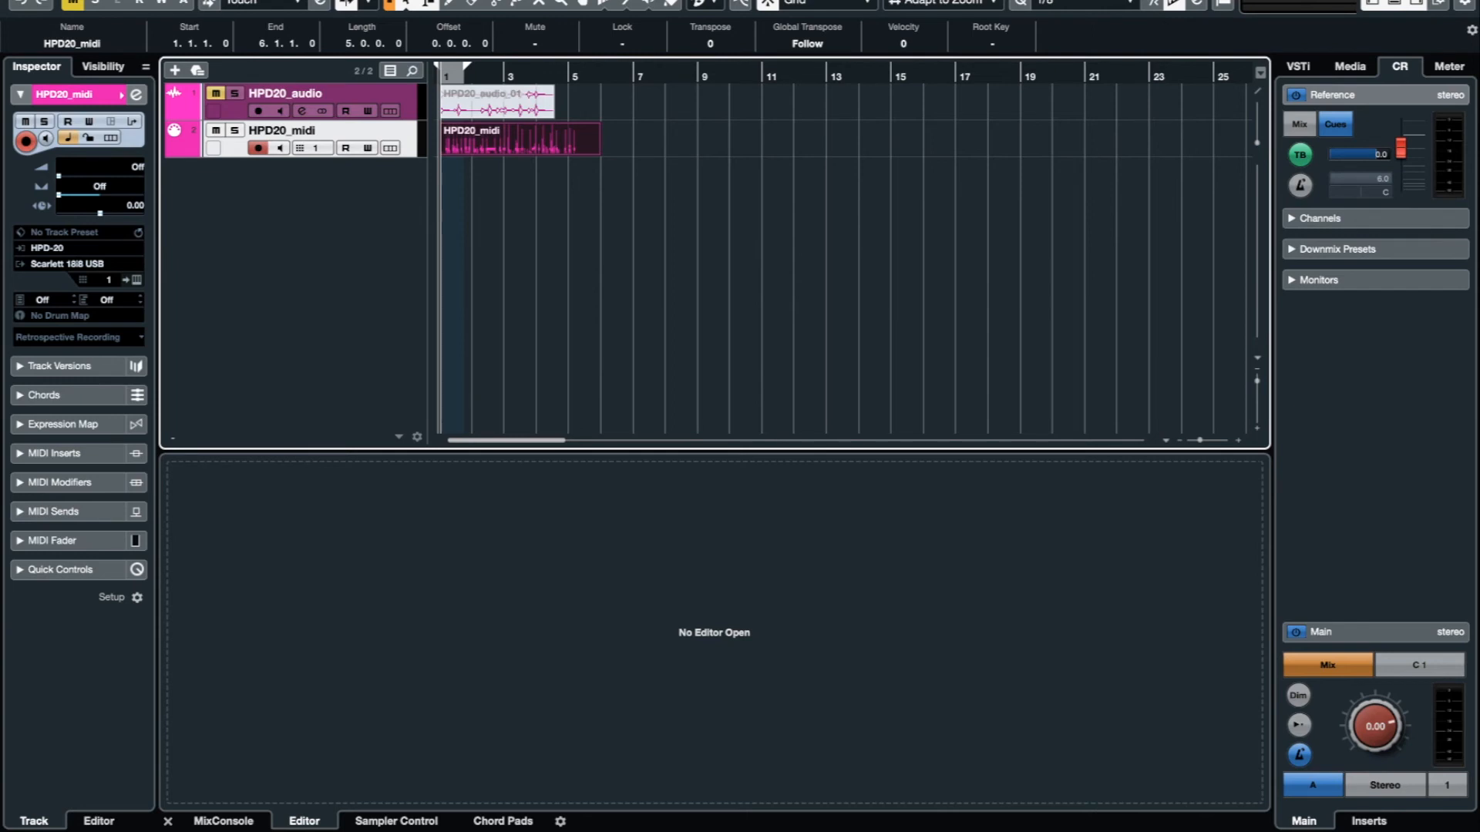
# Route the HPD20_midi track's output to HPD-20 on MIDI channel 10 and play back the recorded part.
pyautogui.press('space')
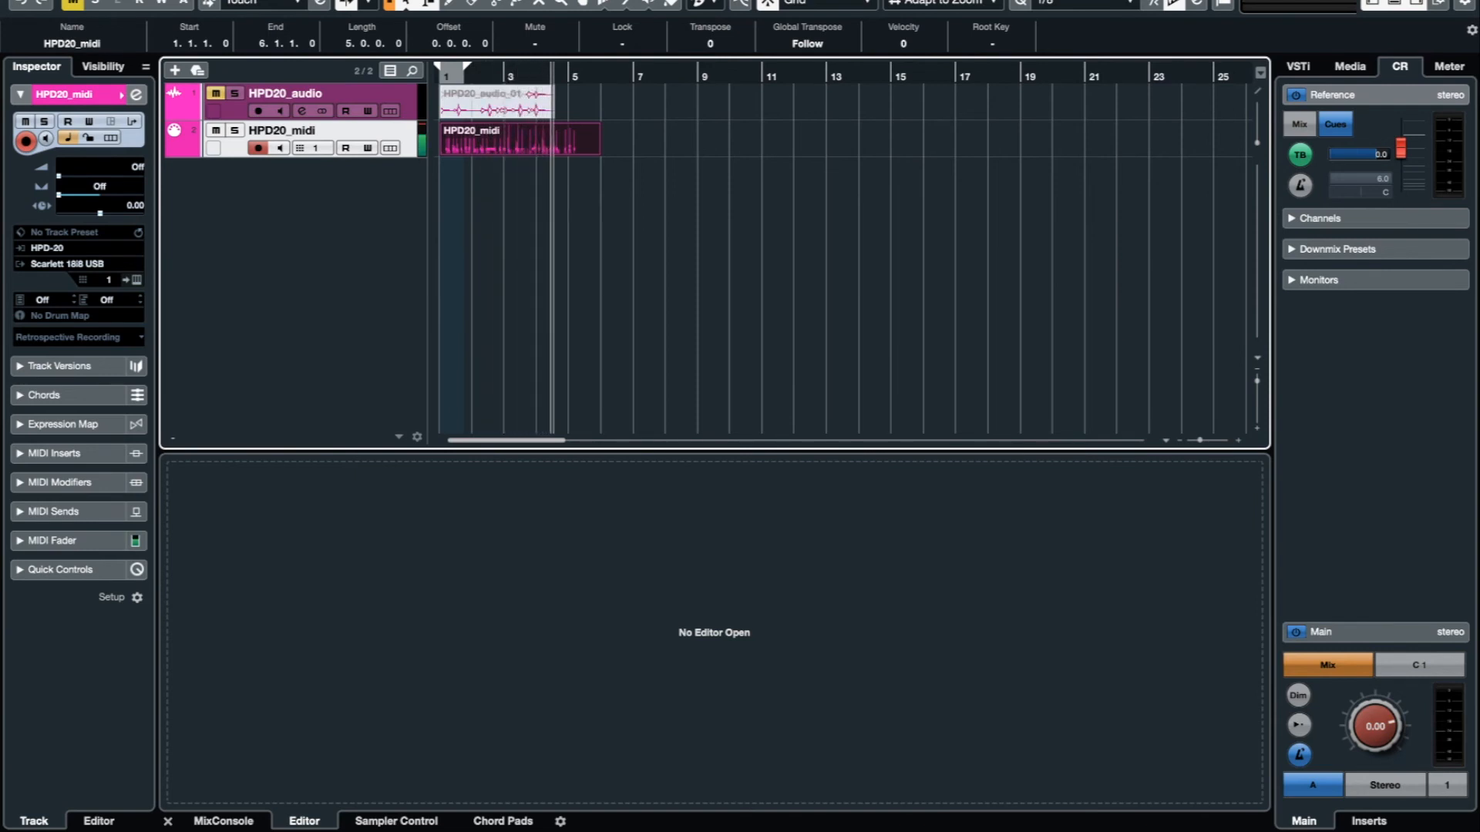
pyautogui.press('space')
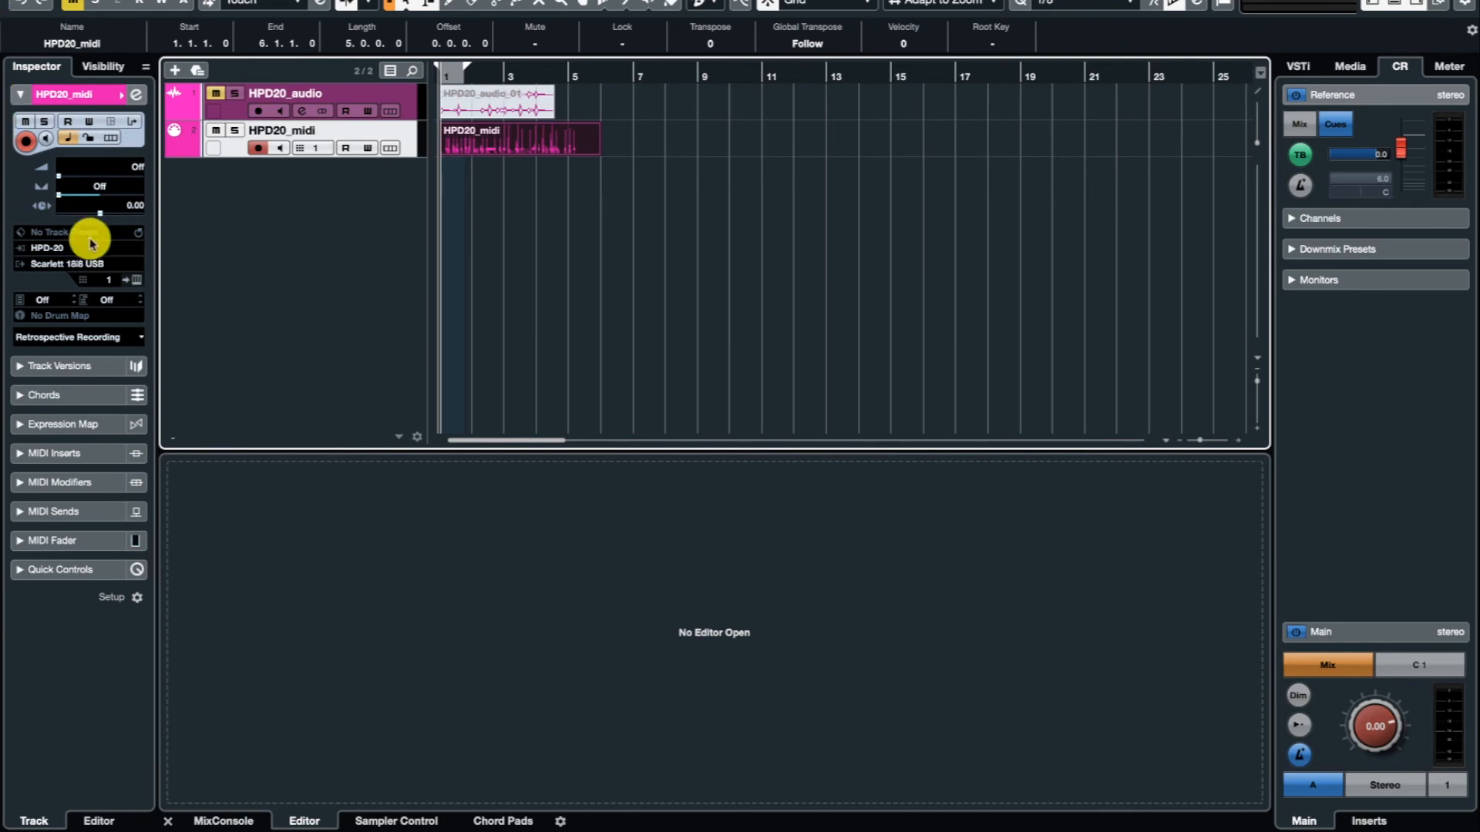
pyautogui.click(51, 264)
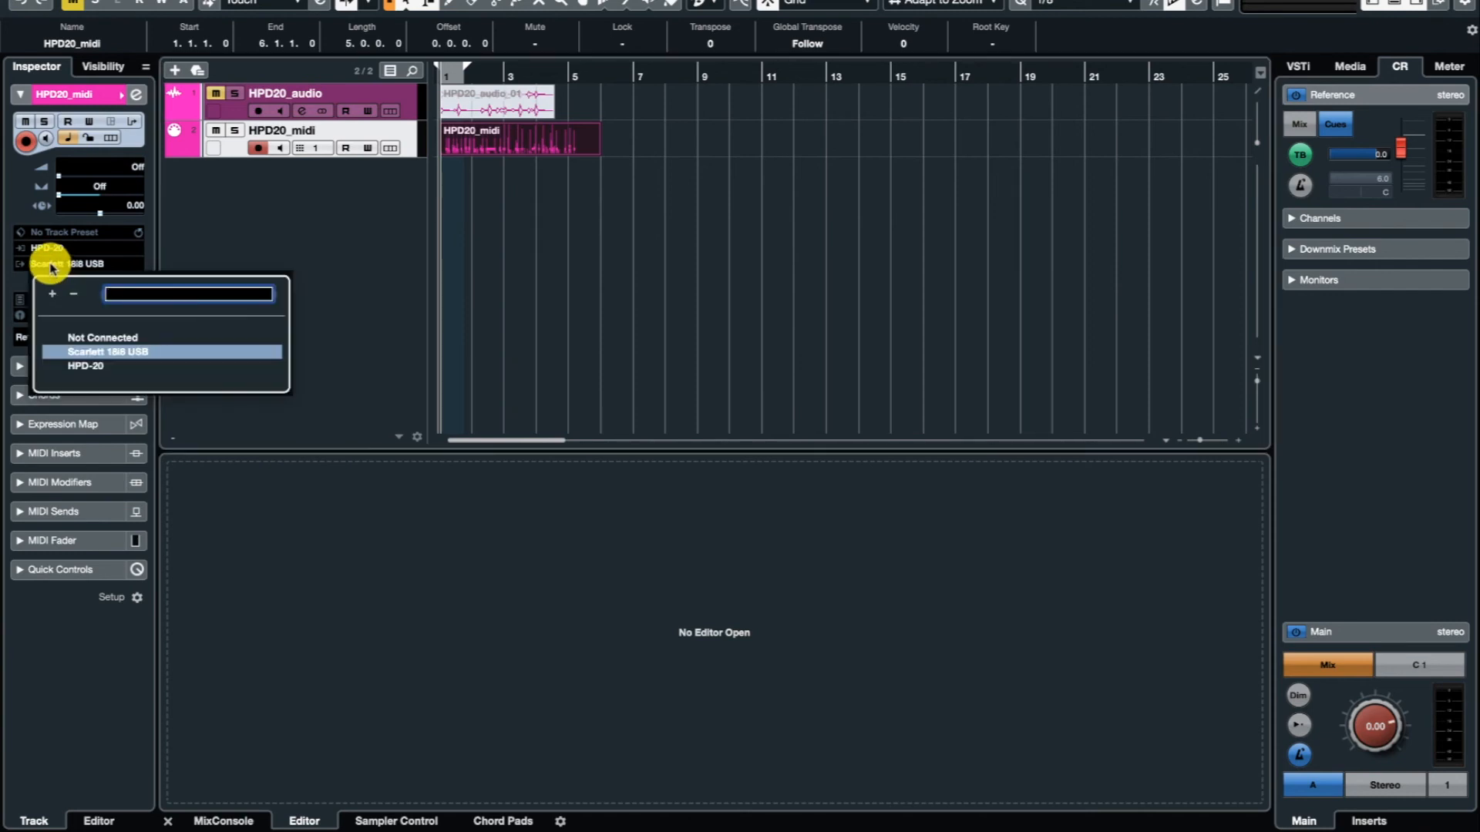
pyautogui.click(91, 366)
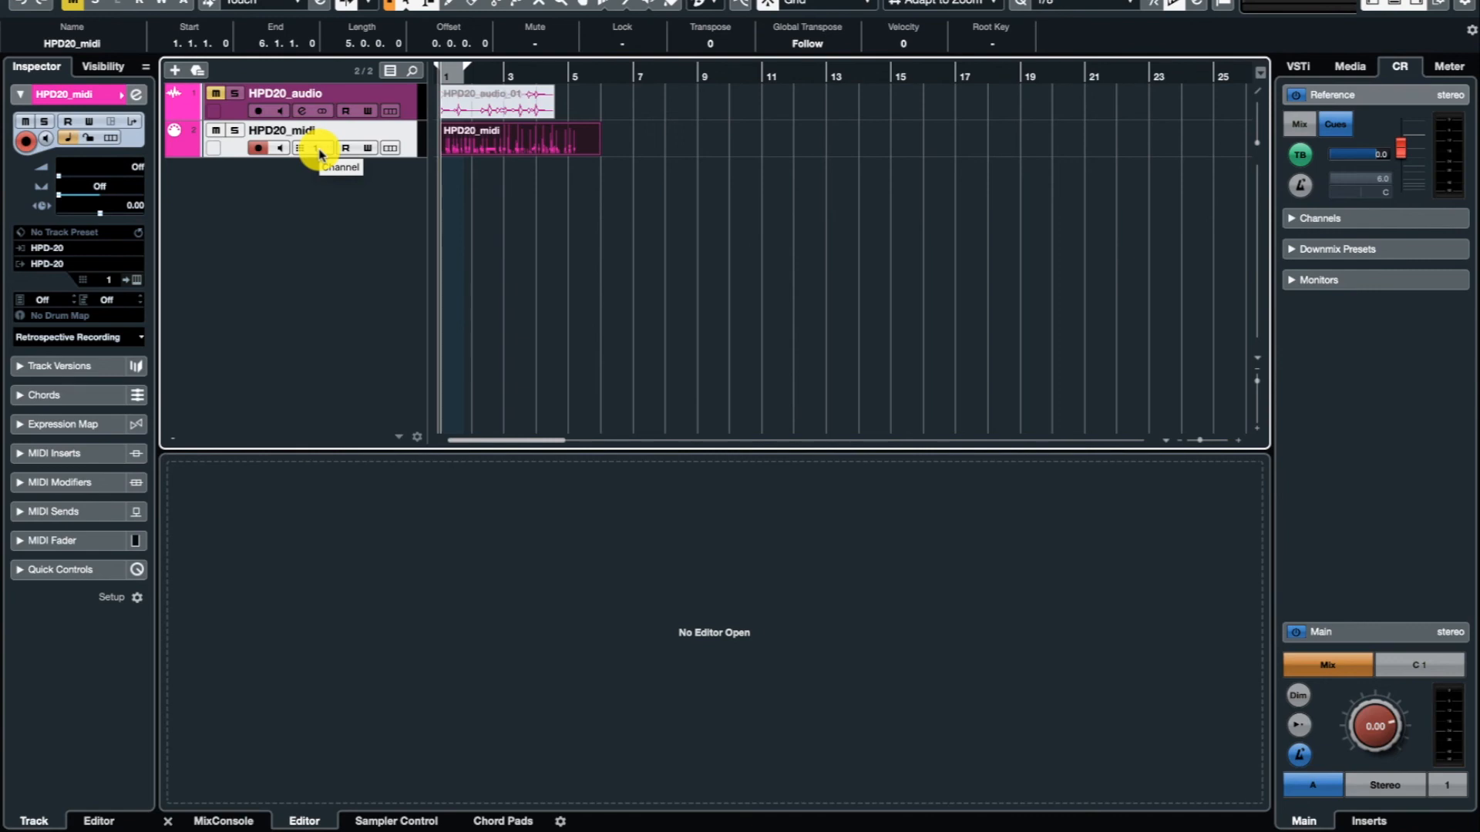
pyautogui.click(321, 153)
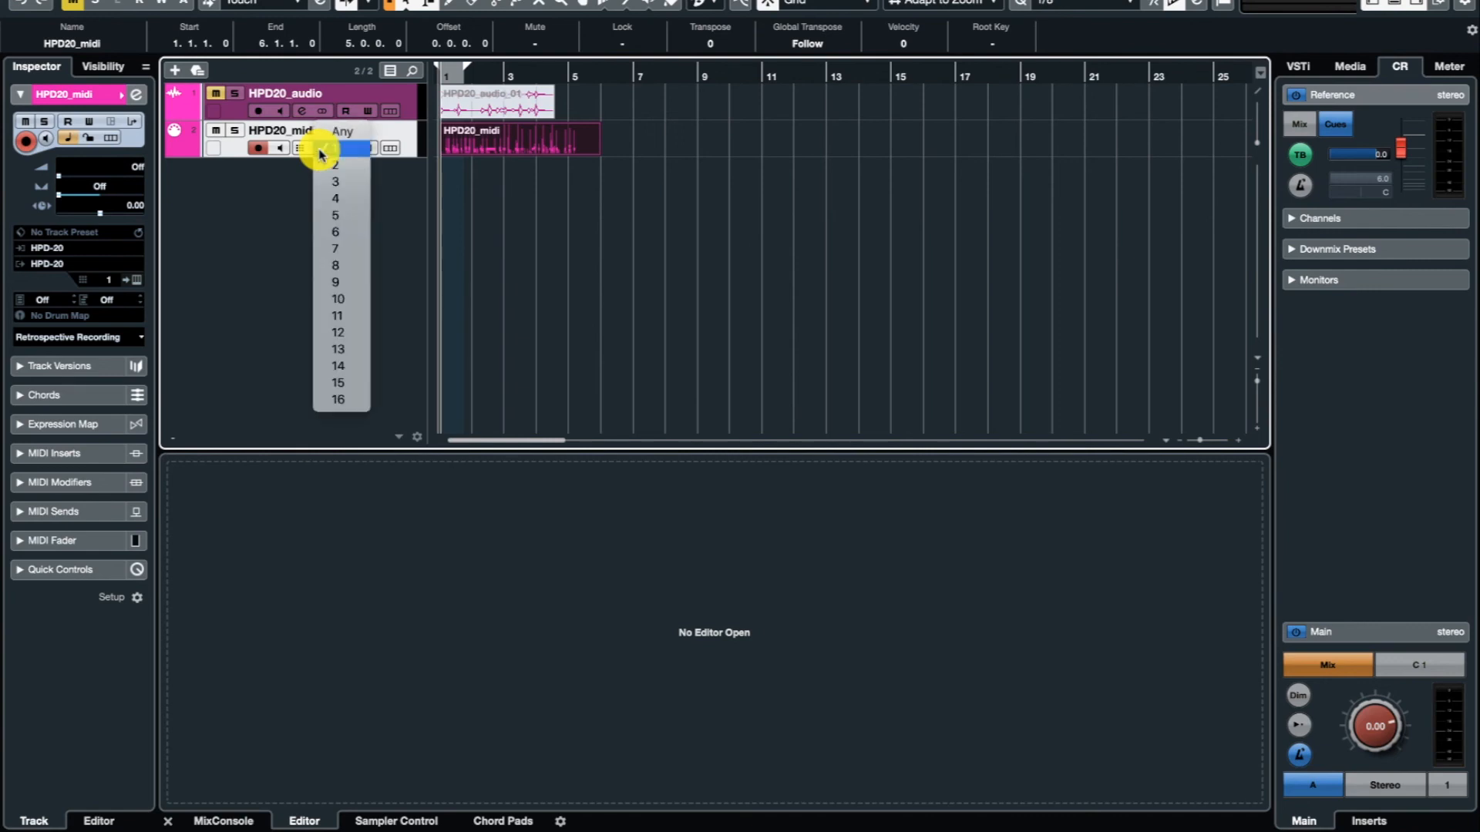
pyautogui.click(347, 299)
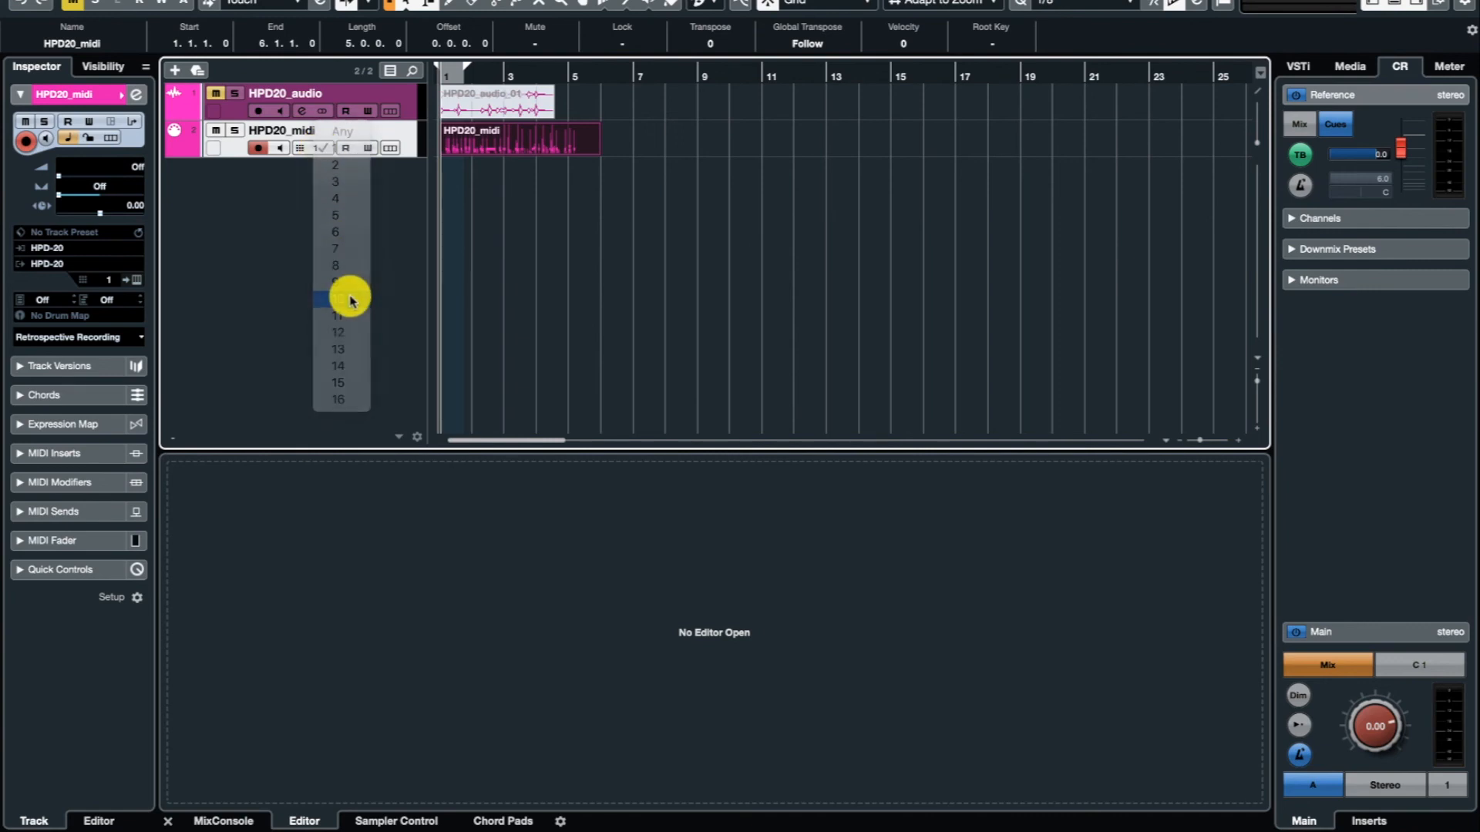
pyautogui.press('space')
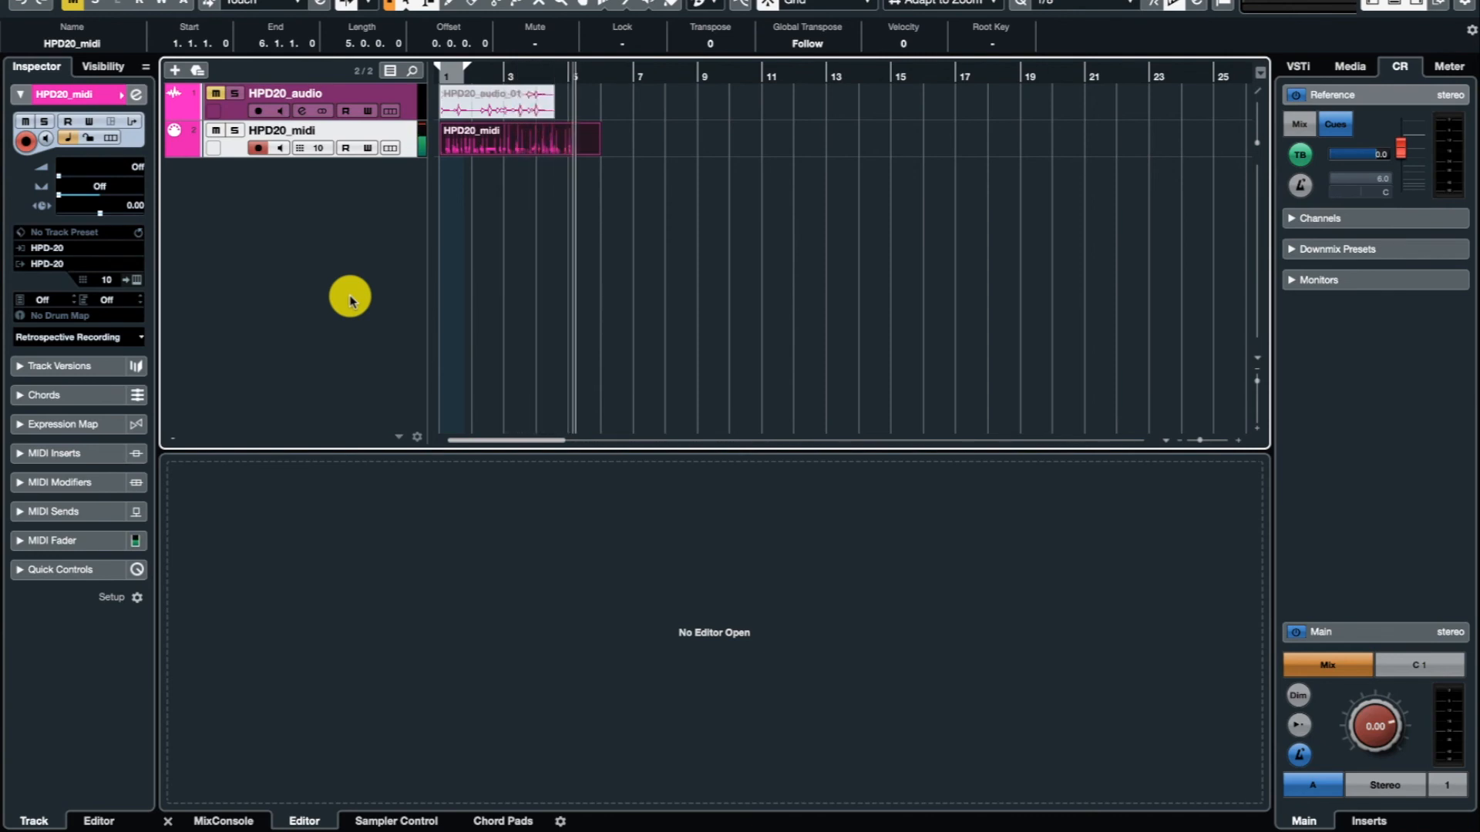
pyautogui.press('space')
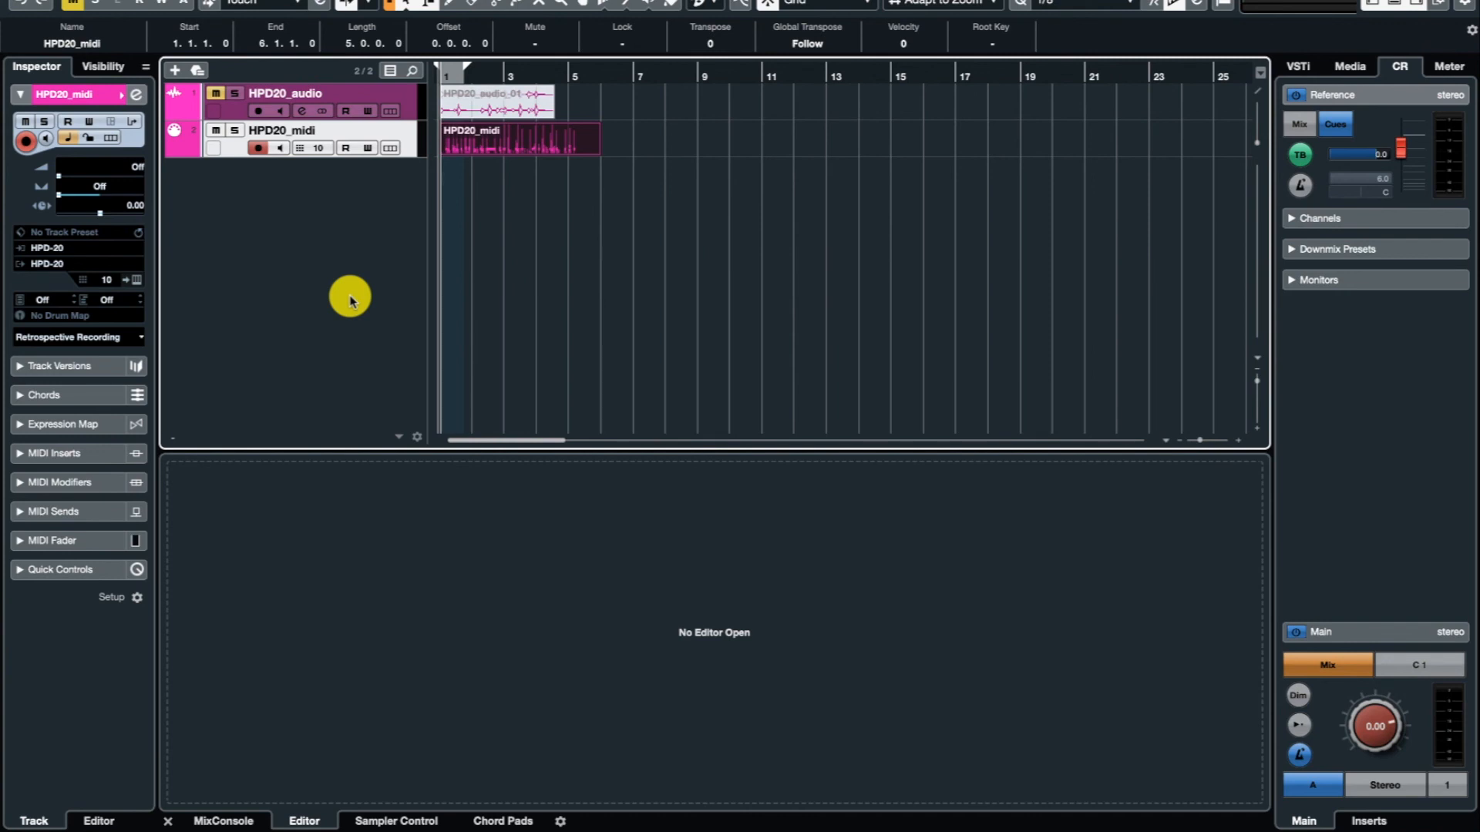
# Add a stereo audio track named HPD20_audio2 with Stereo In 1 as input and Stereo Out as output.
pyautogui.click(480, 133)
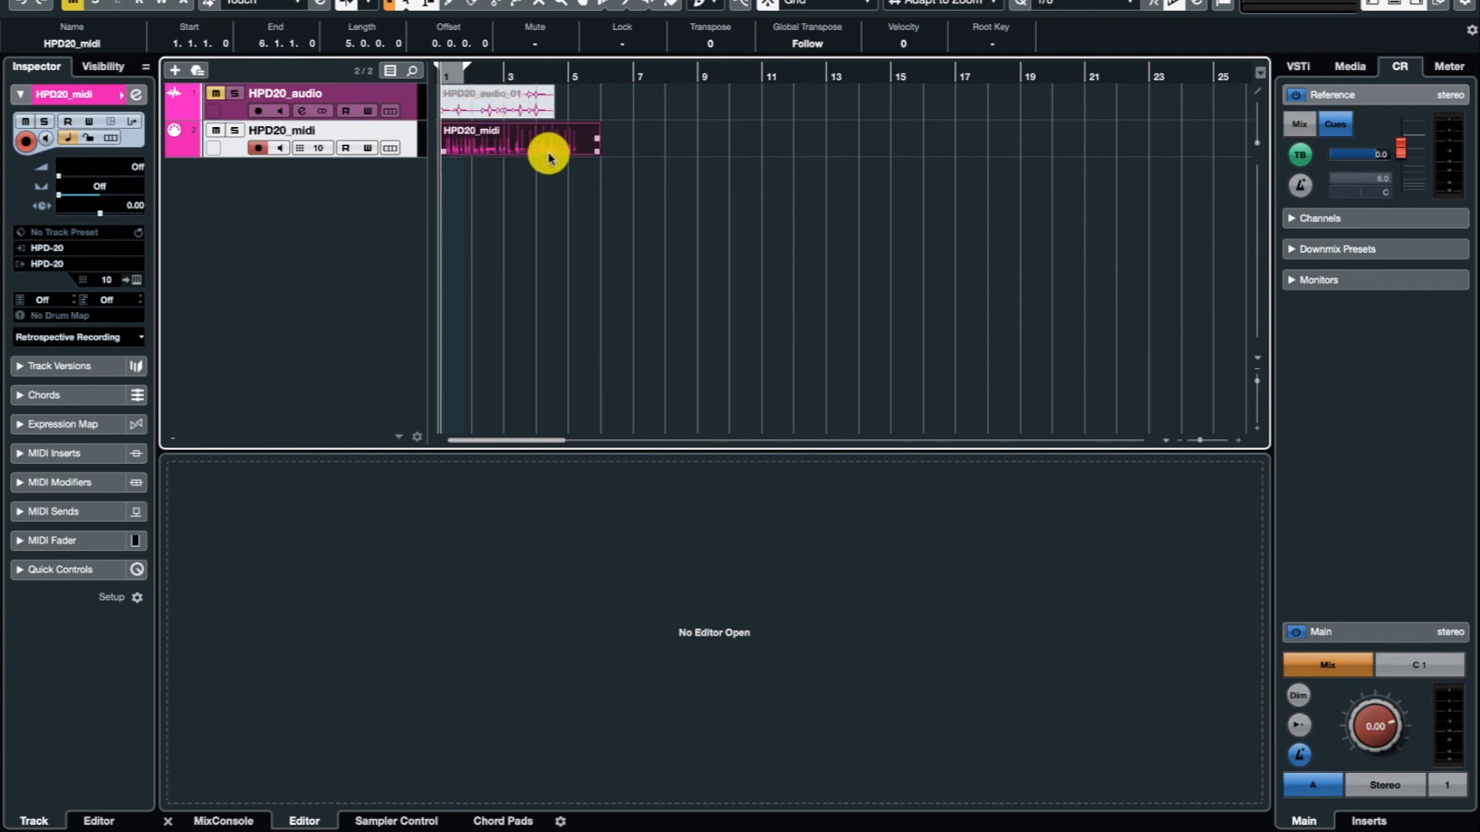
pyautogui.click(911, 315)
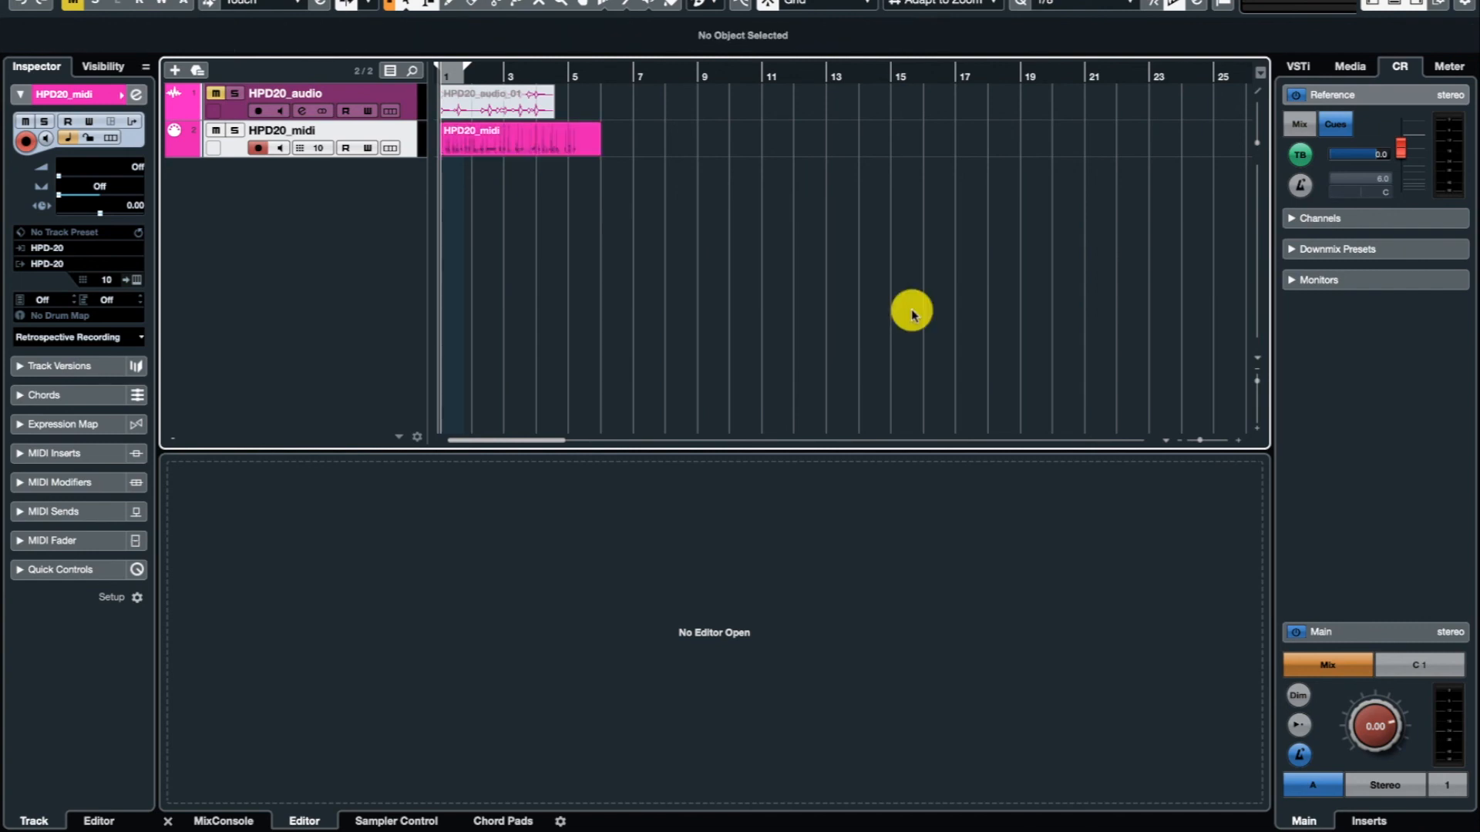
pyautogui.click(174, 67)
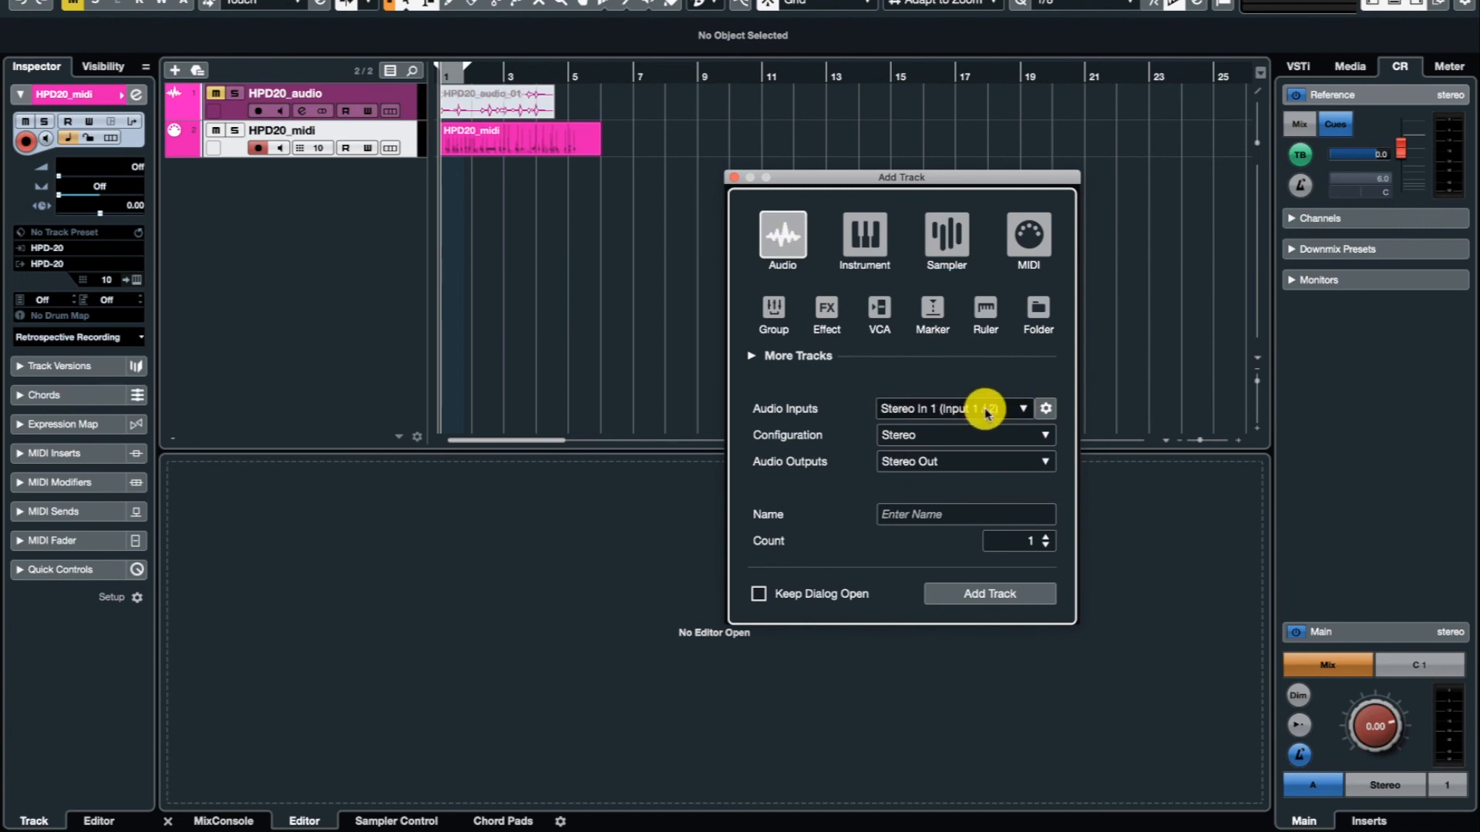
pyautogui.click(925, 514)
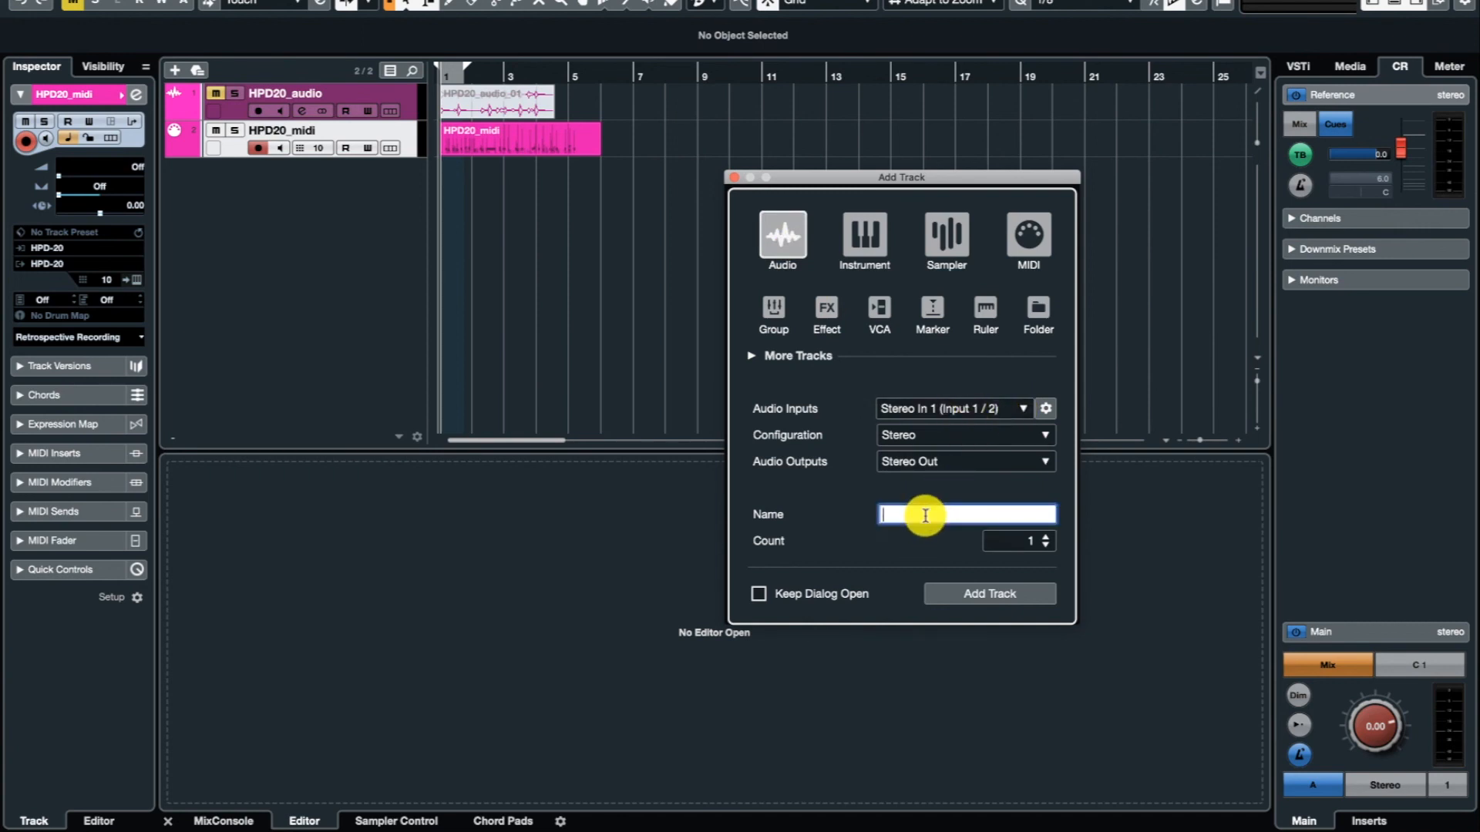
pyautogui.write('HPD20')
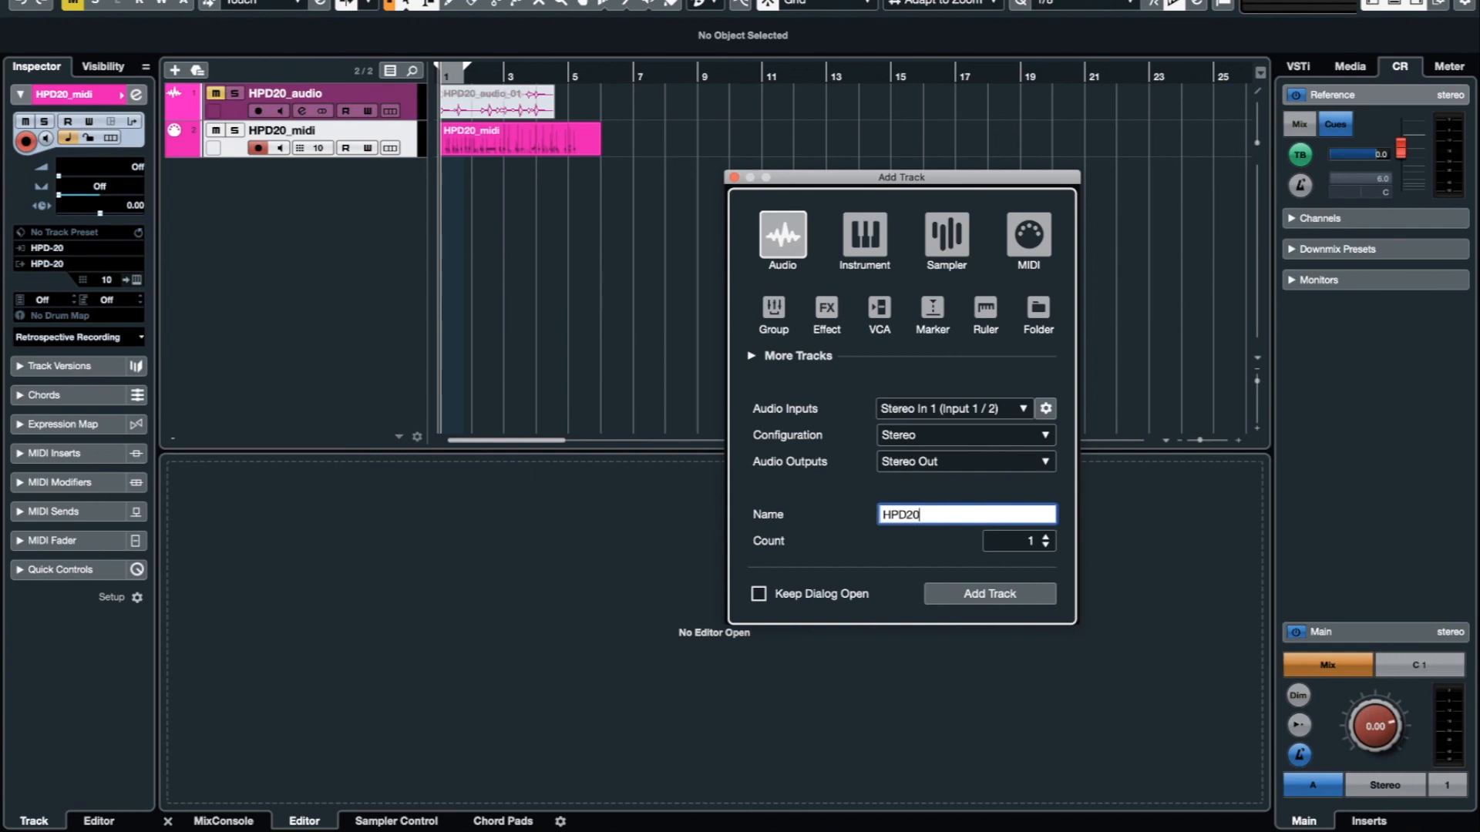
pyautogui.write('_m')
pyautogui.press('BackSpace')
pyautogui.write('audio2')
pyautogui.press('Return')
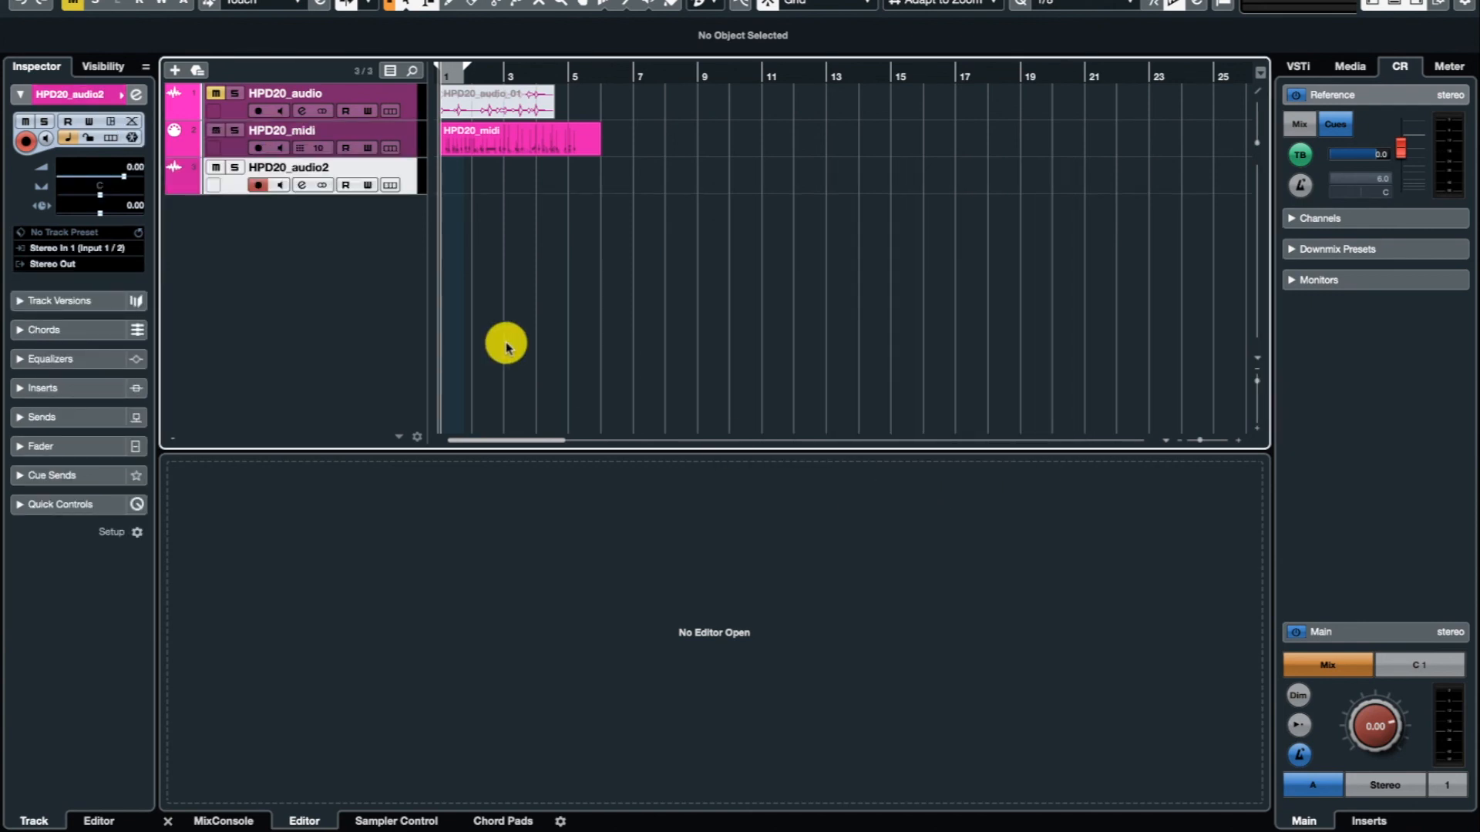
# Record the HPD-20's sound on HPD20_audio2 for about four bars while the MIDI part plays.
pyautogui.click(257, 186)
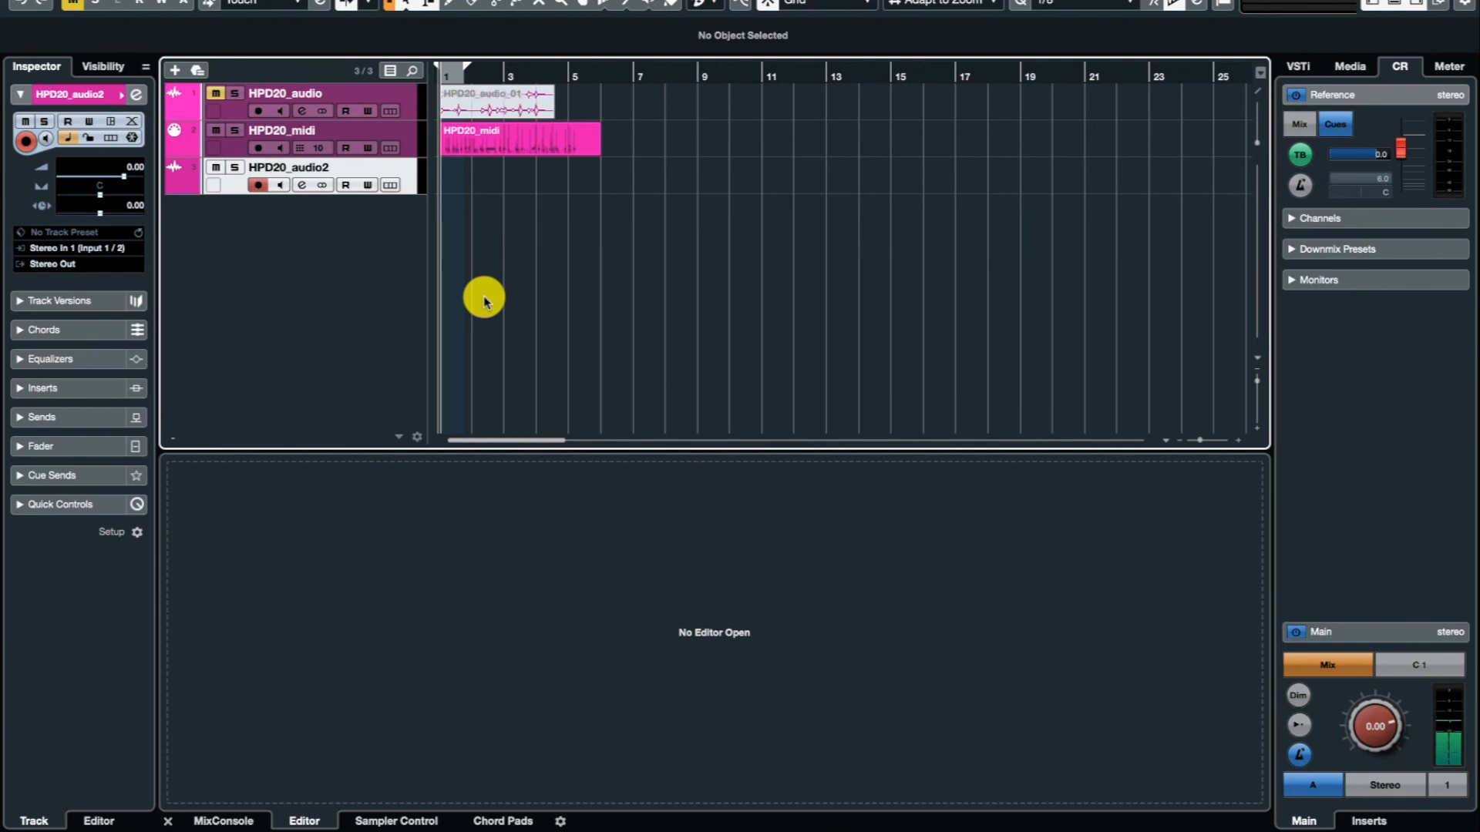
pyautogui.press('KP_Multiply')
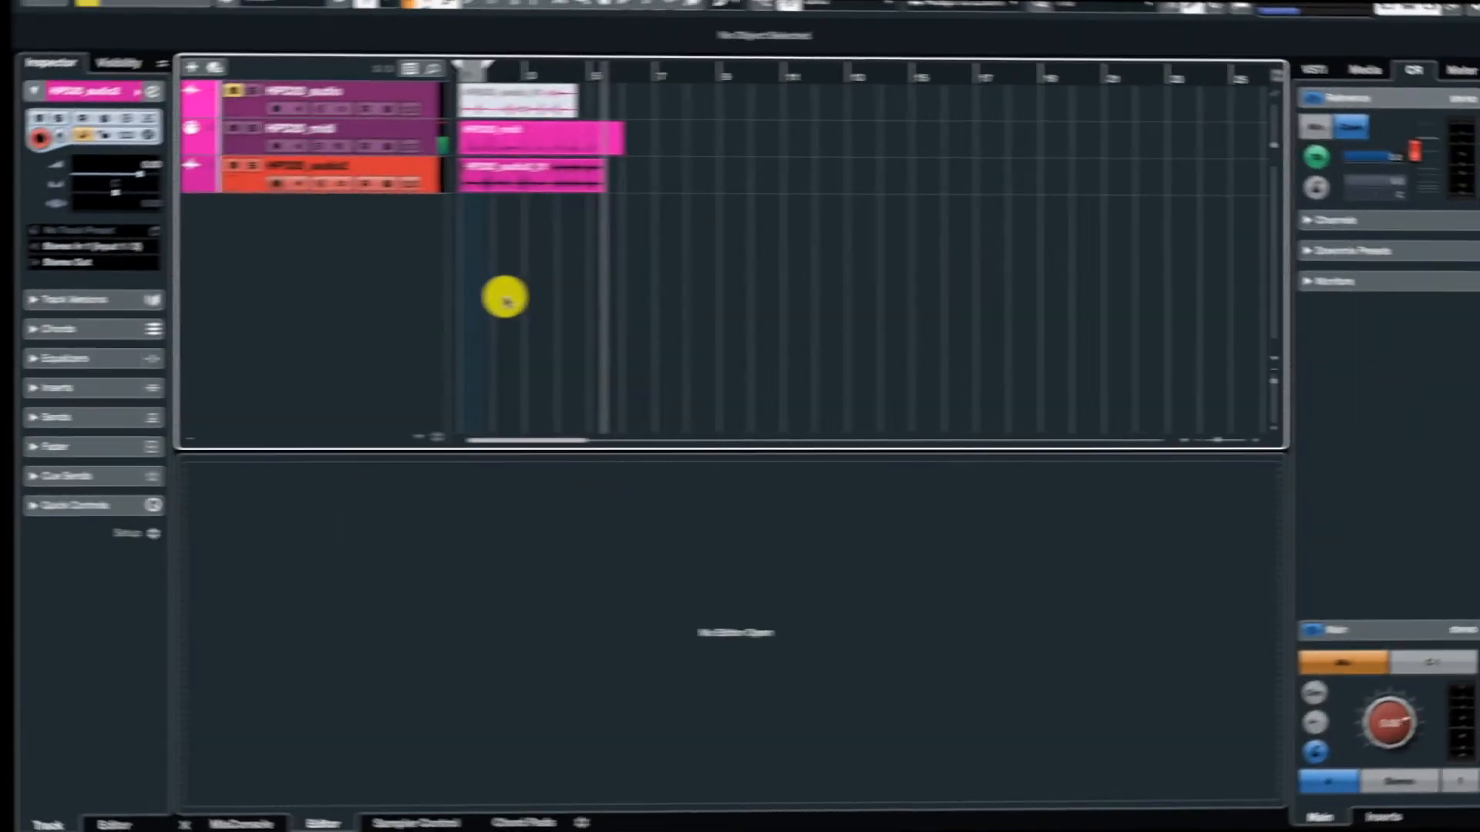
pyautogui.press('space')
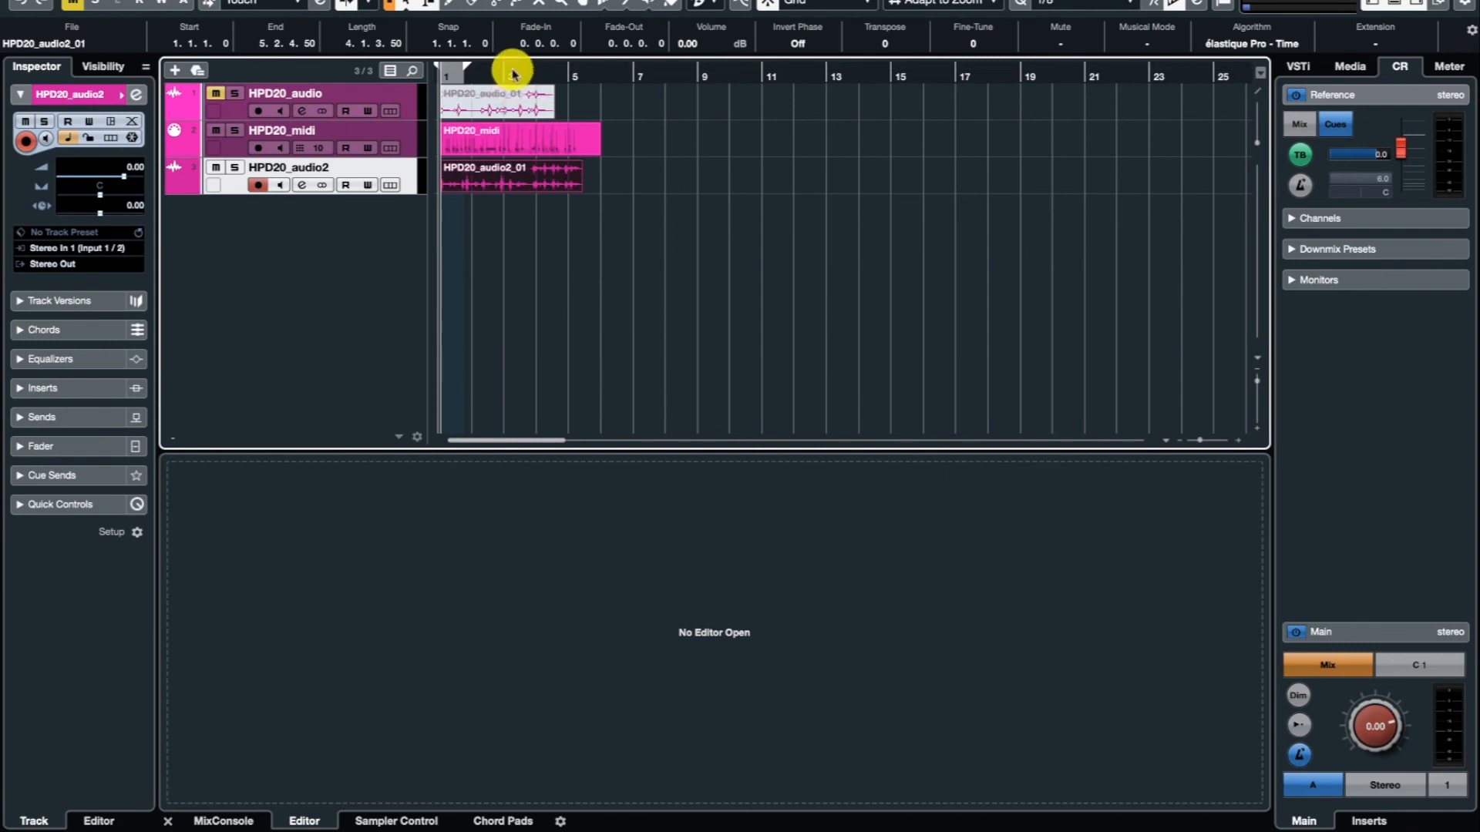
# Unmute the HPD20_audio_01 clip with the Mute tool and return to the Object Selection tool.
pyautogui.click(538, 4)
pyautogui.click(529, 106)
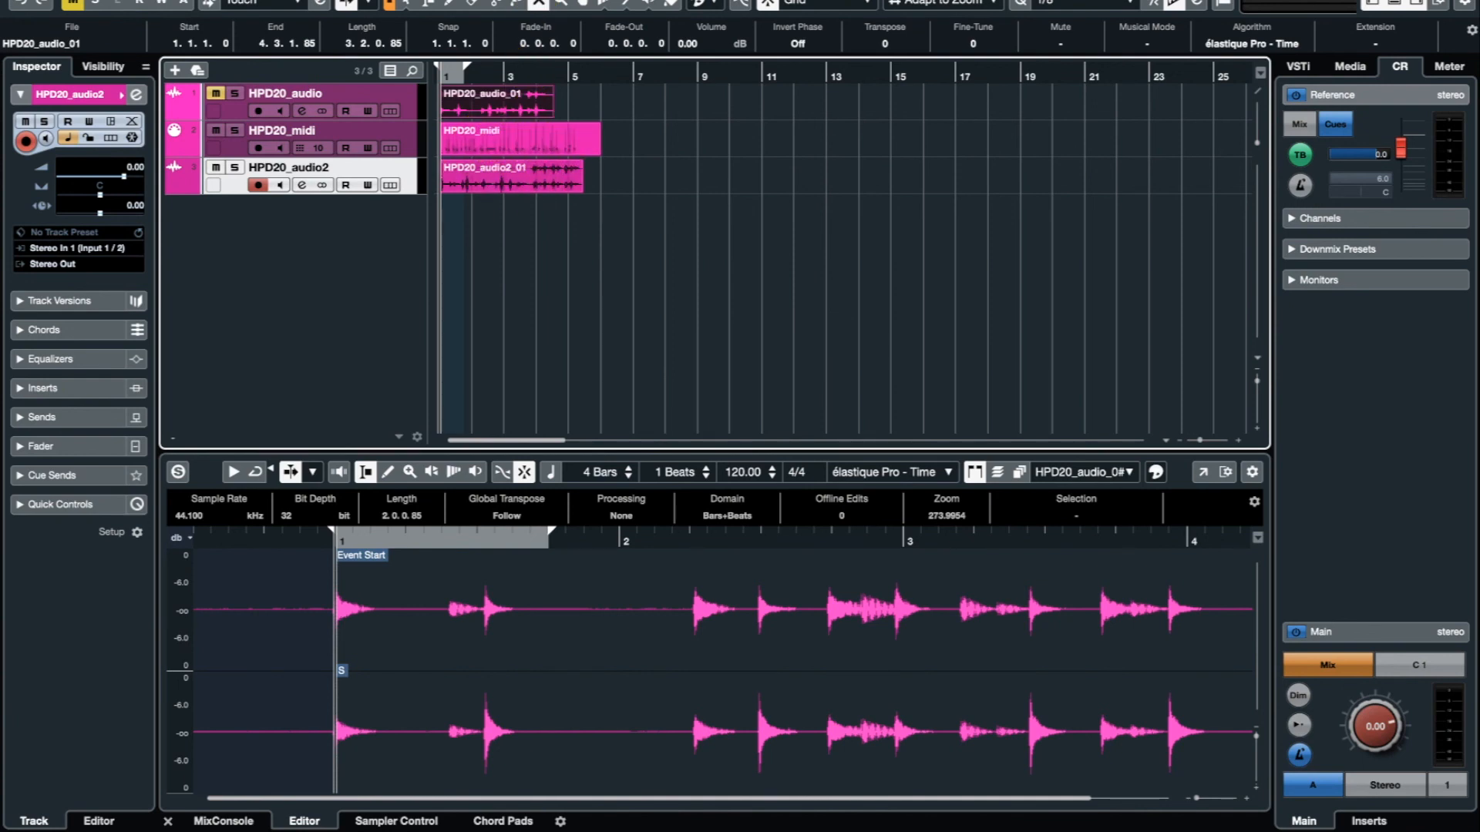
pyautogui.click(402, 4)
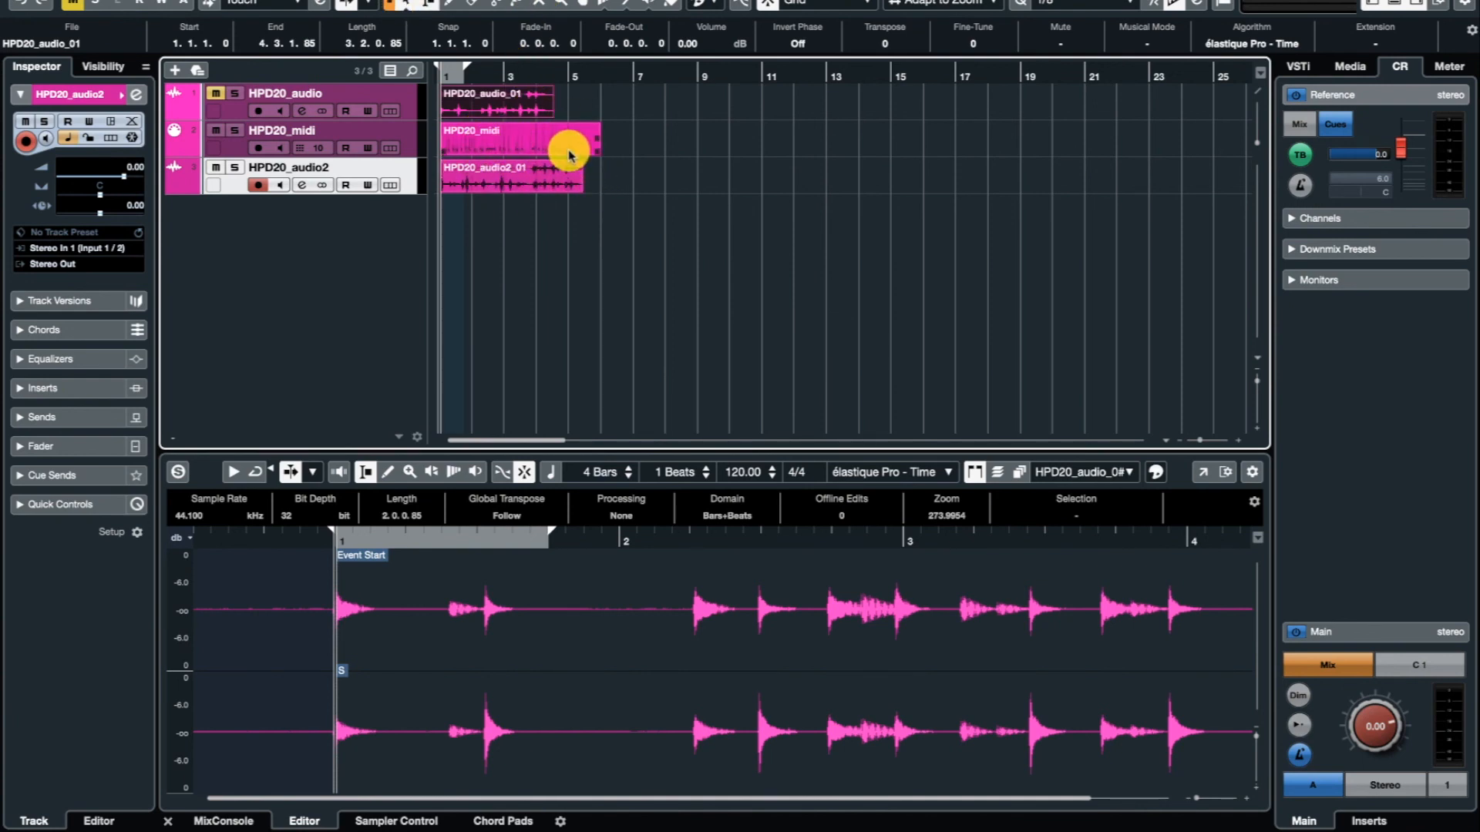
# Compare the contents of the two audio clips and the MIDI part in the lower editor.
pyautogui.click(545, 183)
pyautogui.click(535, 146)
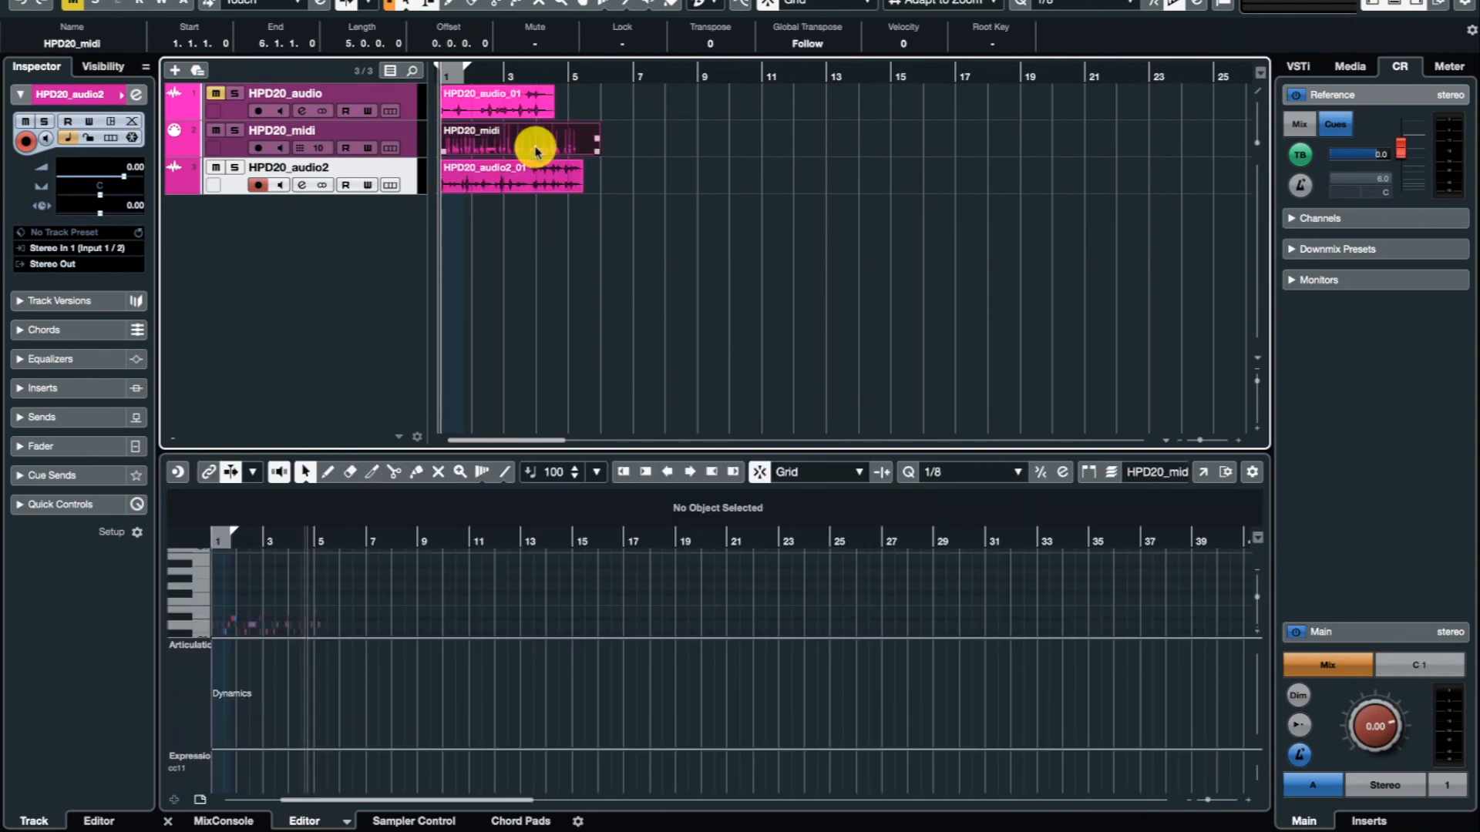
pyautogui.click(524, 185)
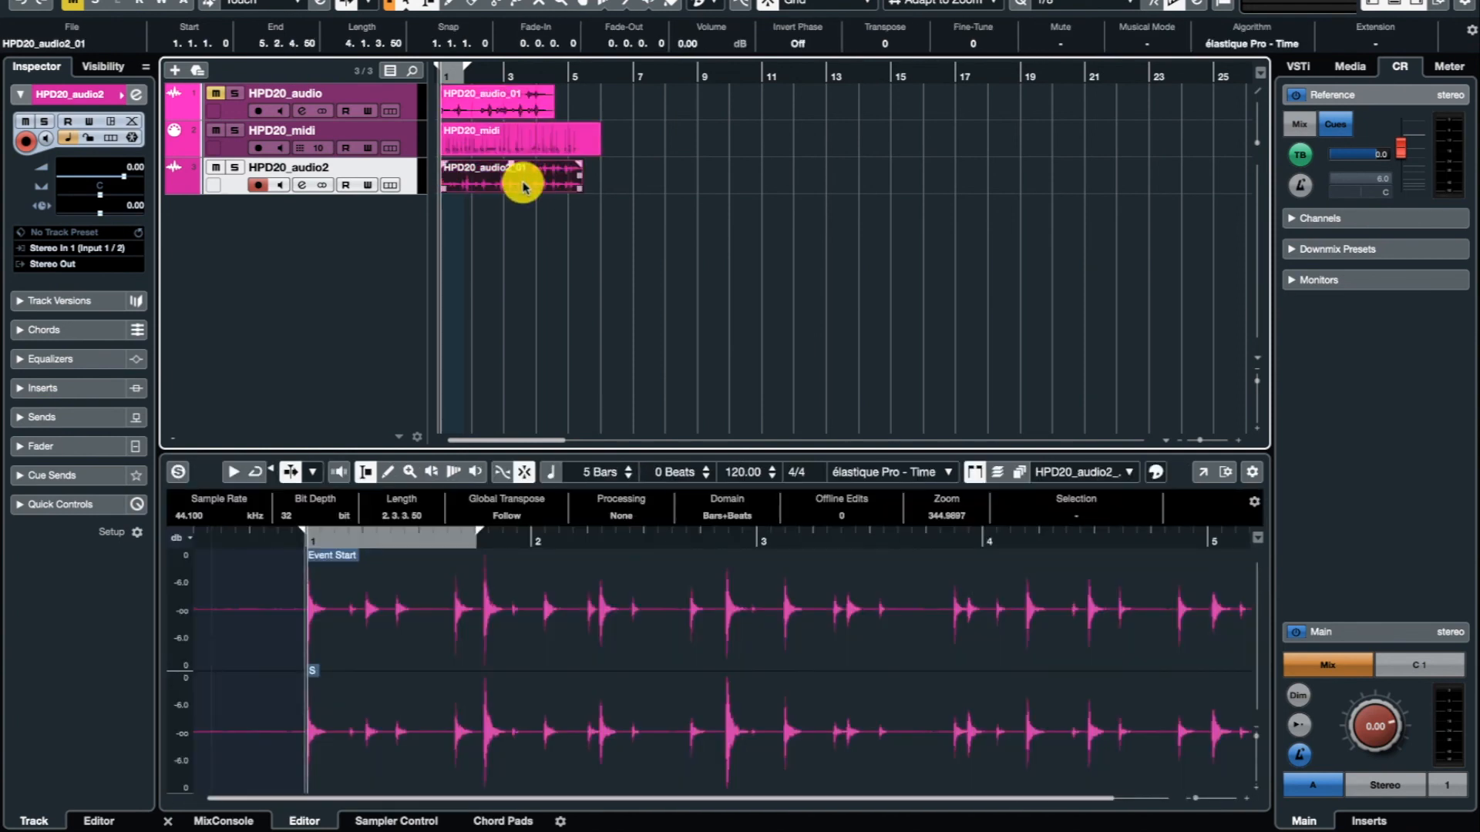
pyautogui.click(529, 115)
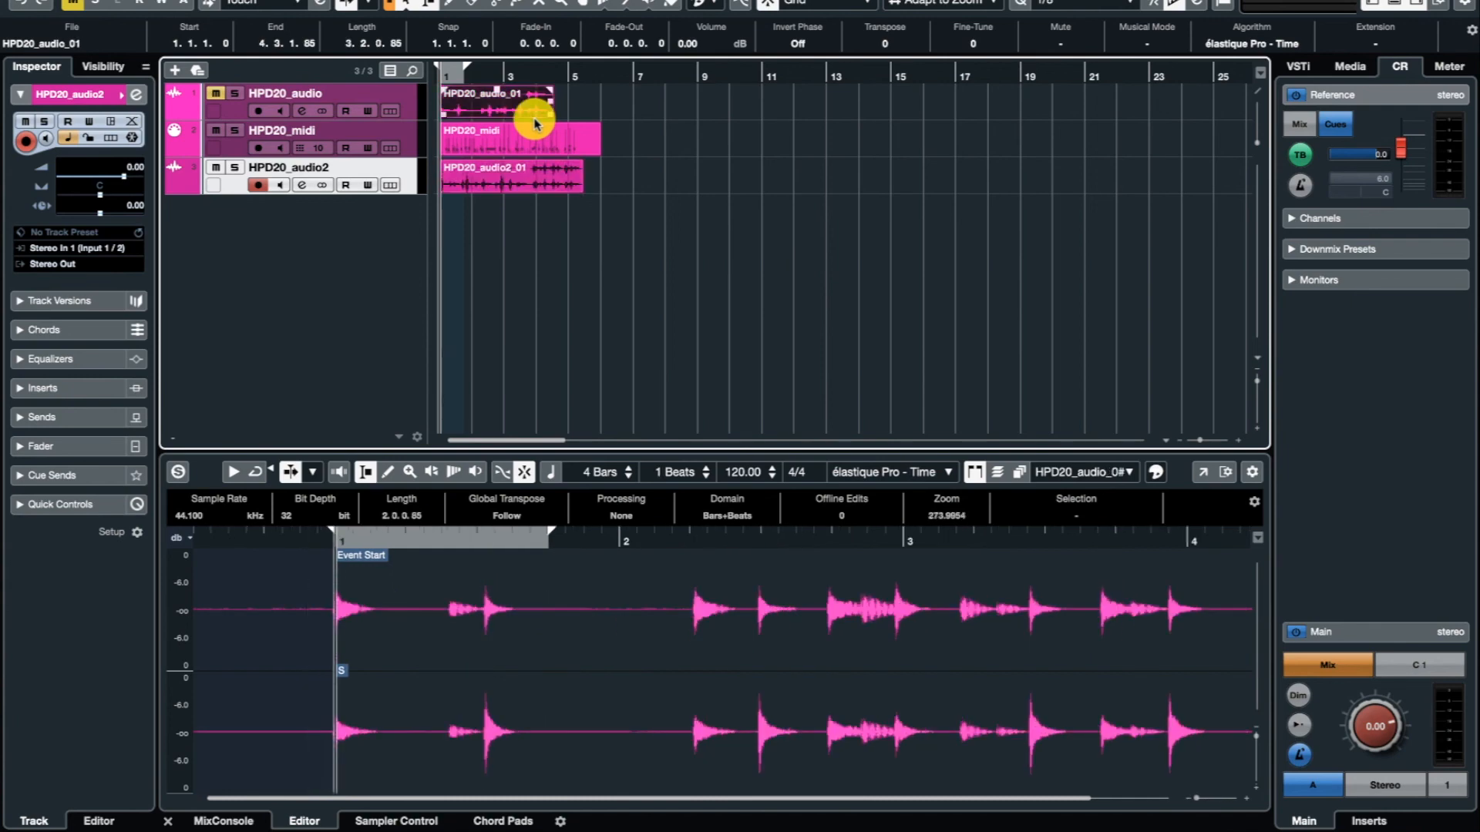
pyautogui.click(537, 151)
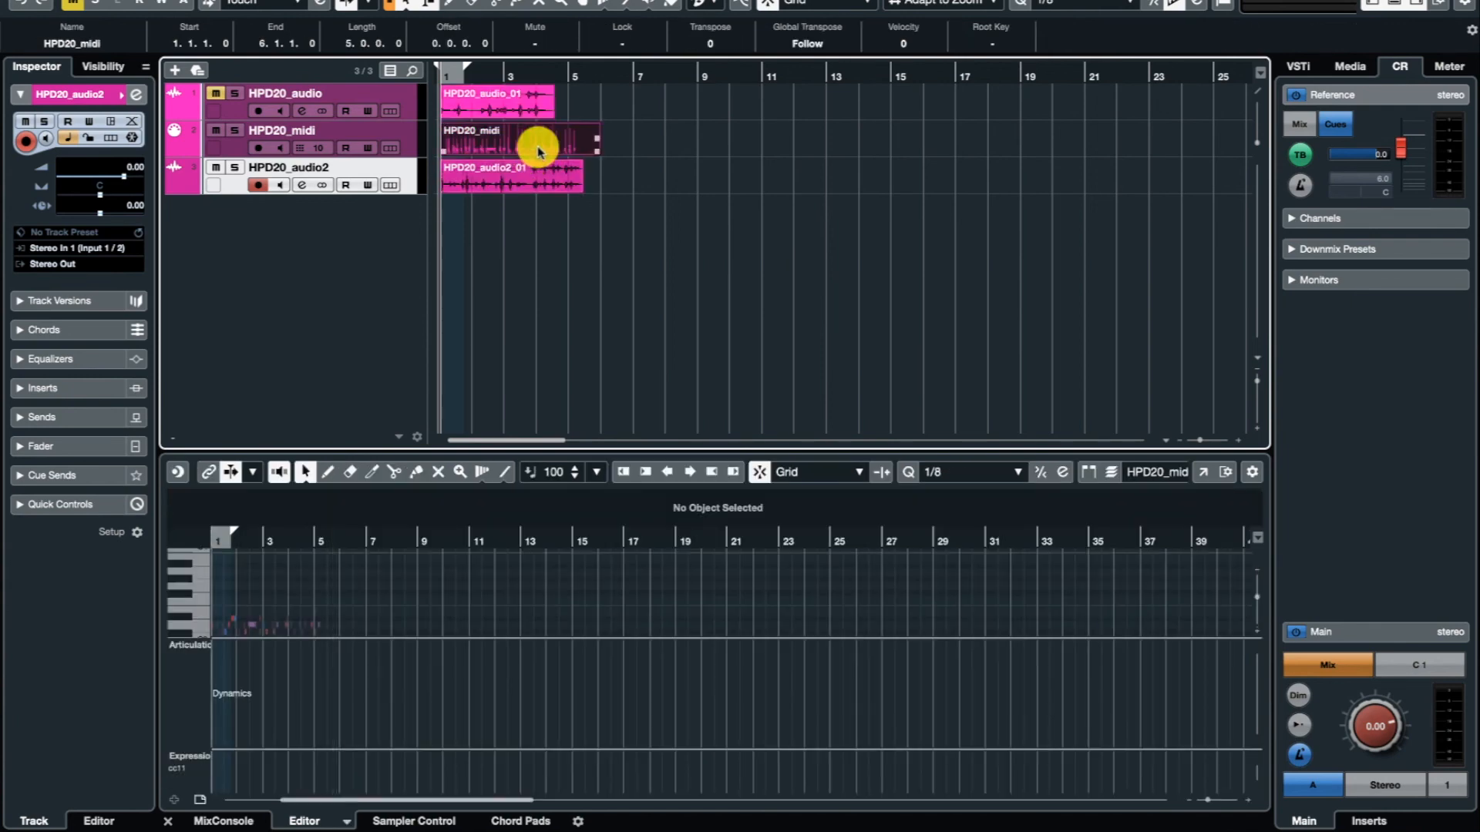